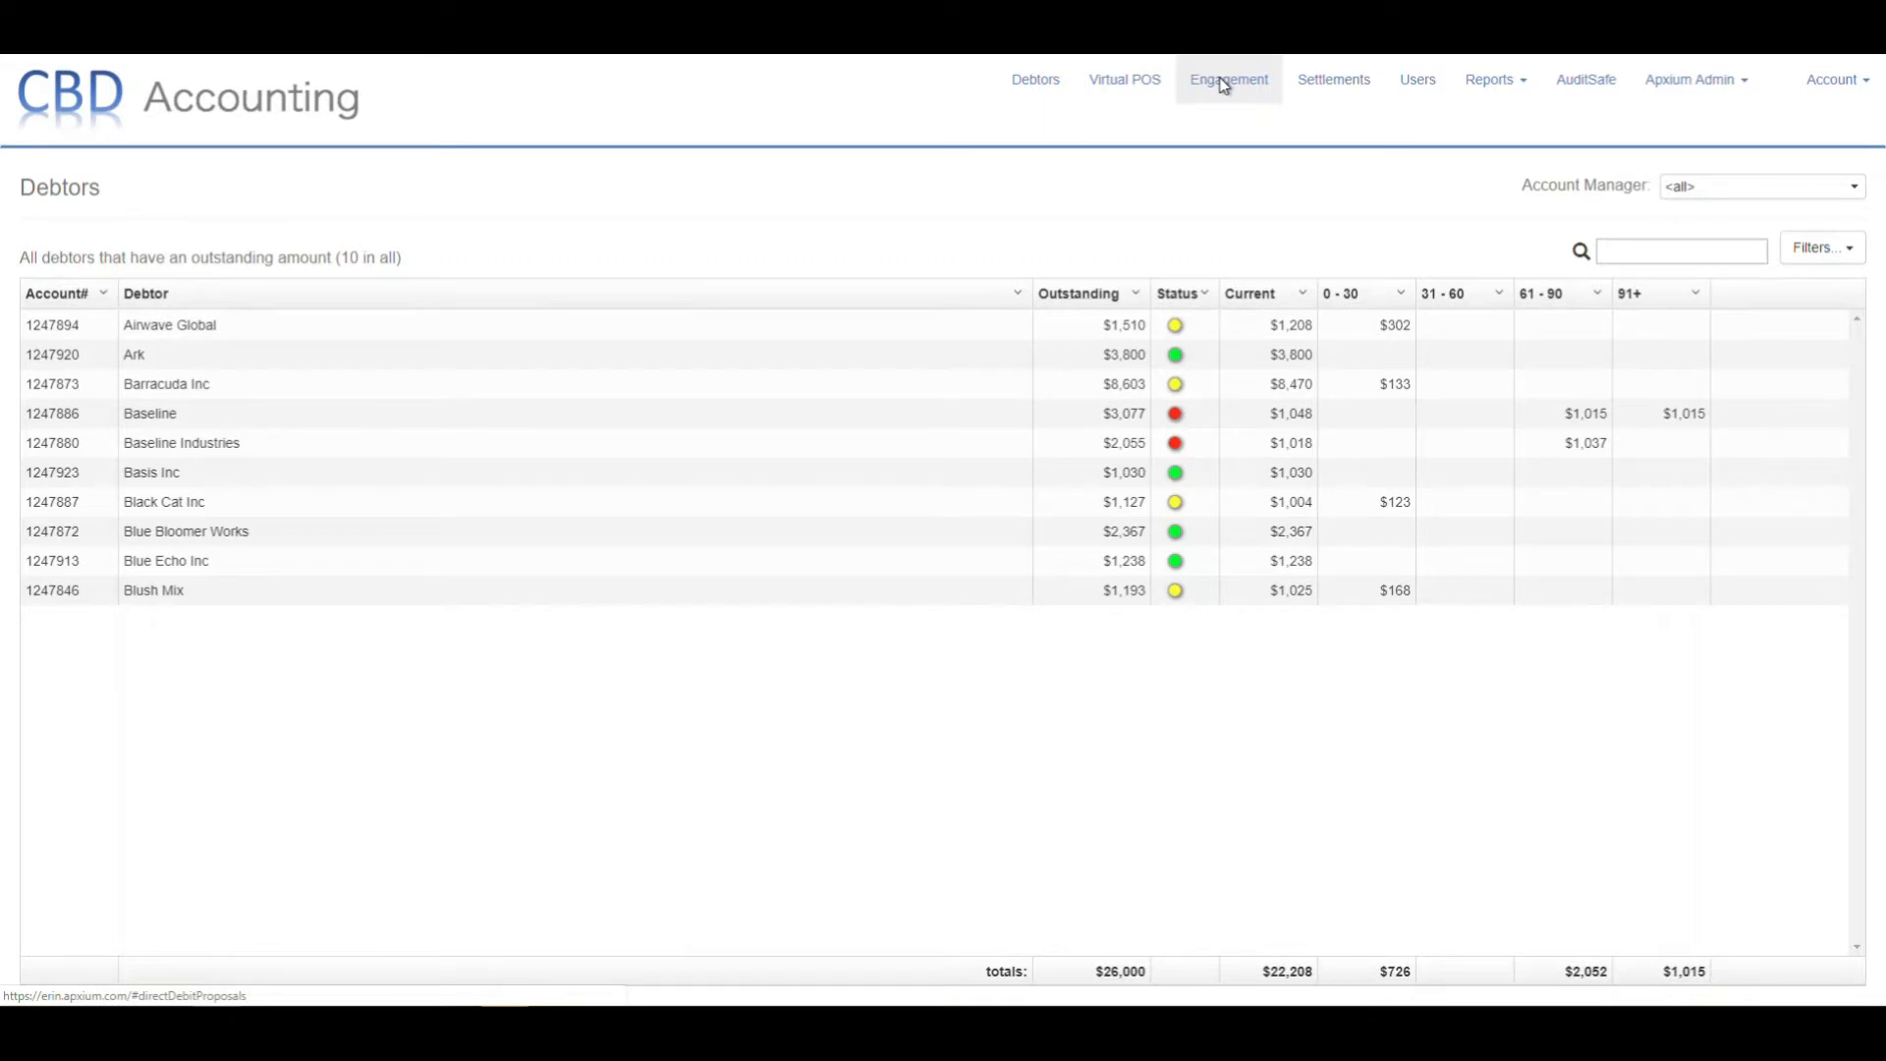
- Start a new direct debit engagement and select Ark as the client
left_click(1223, 85)
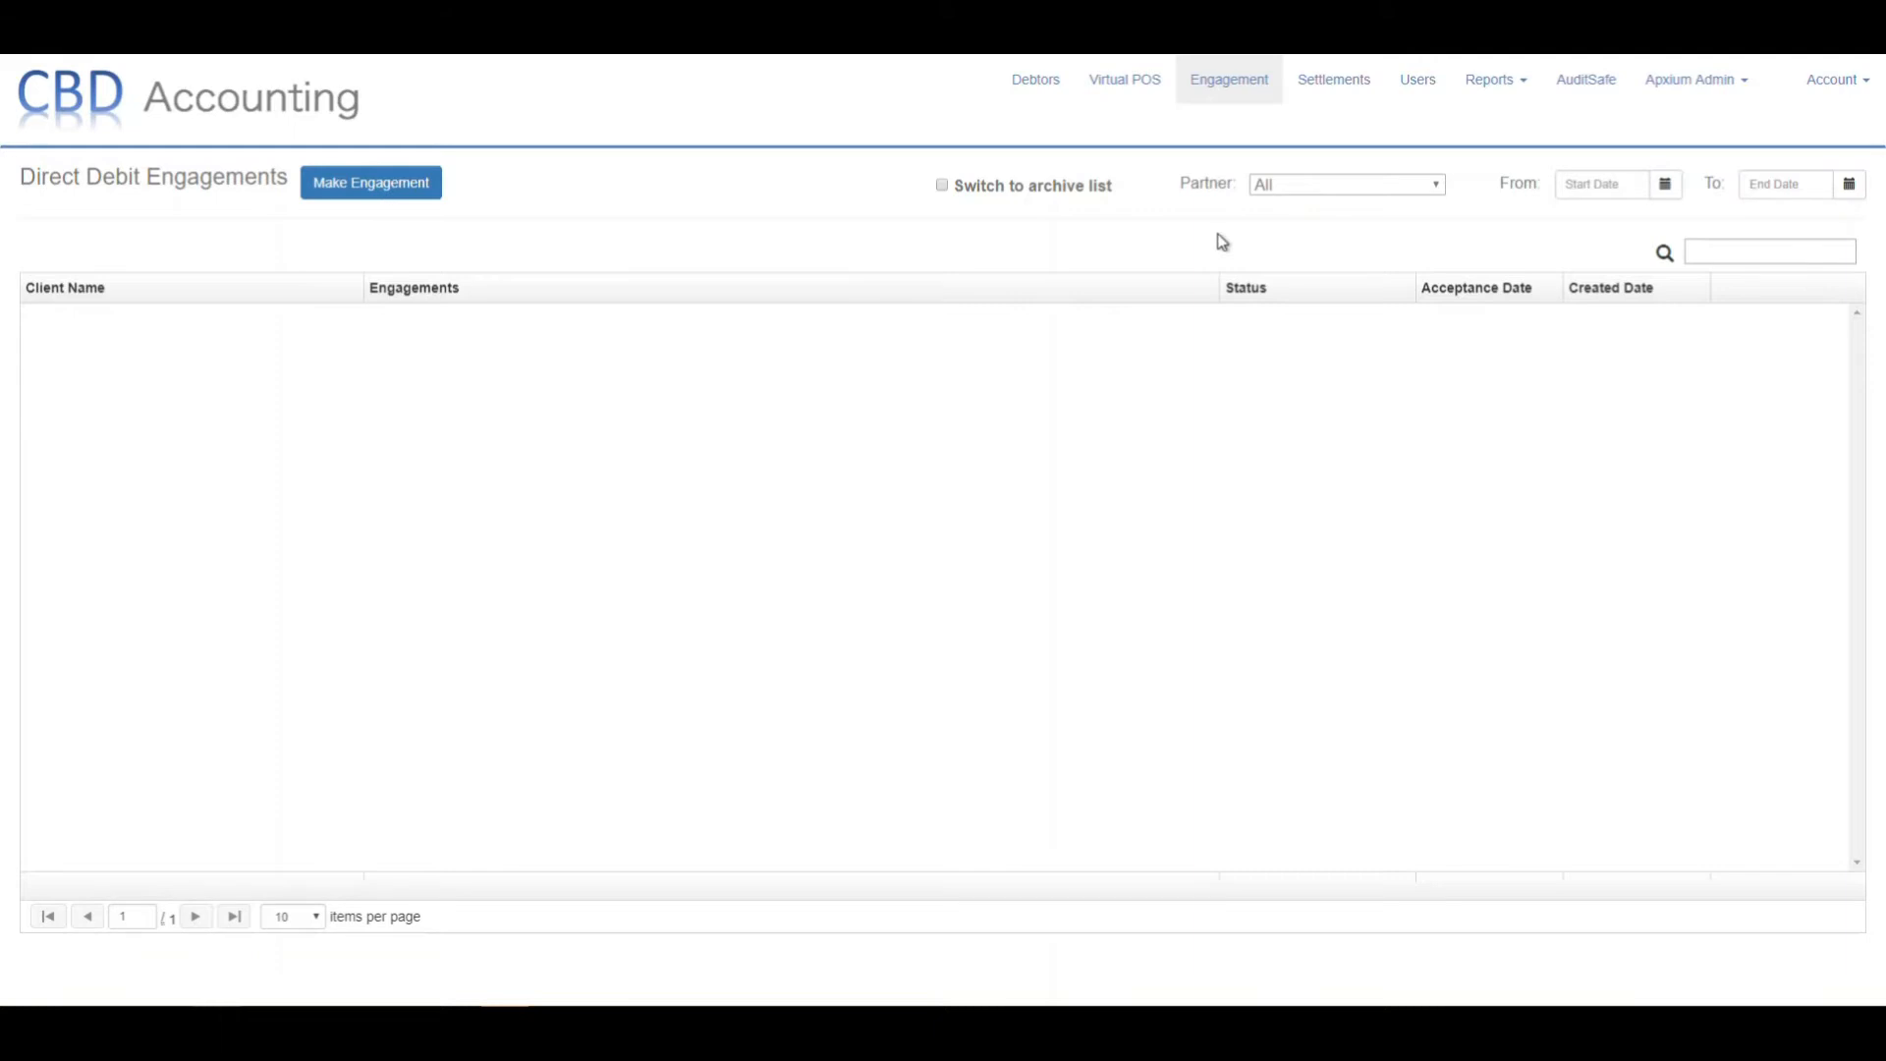
left_click(385, 190)
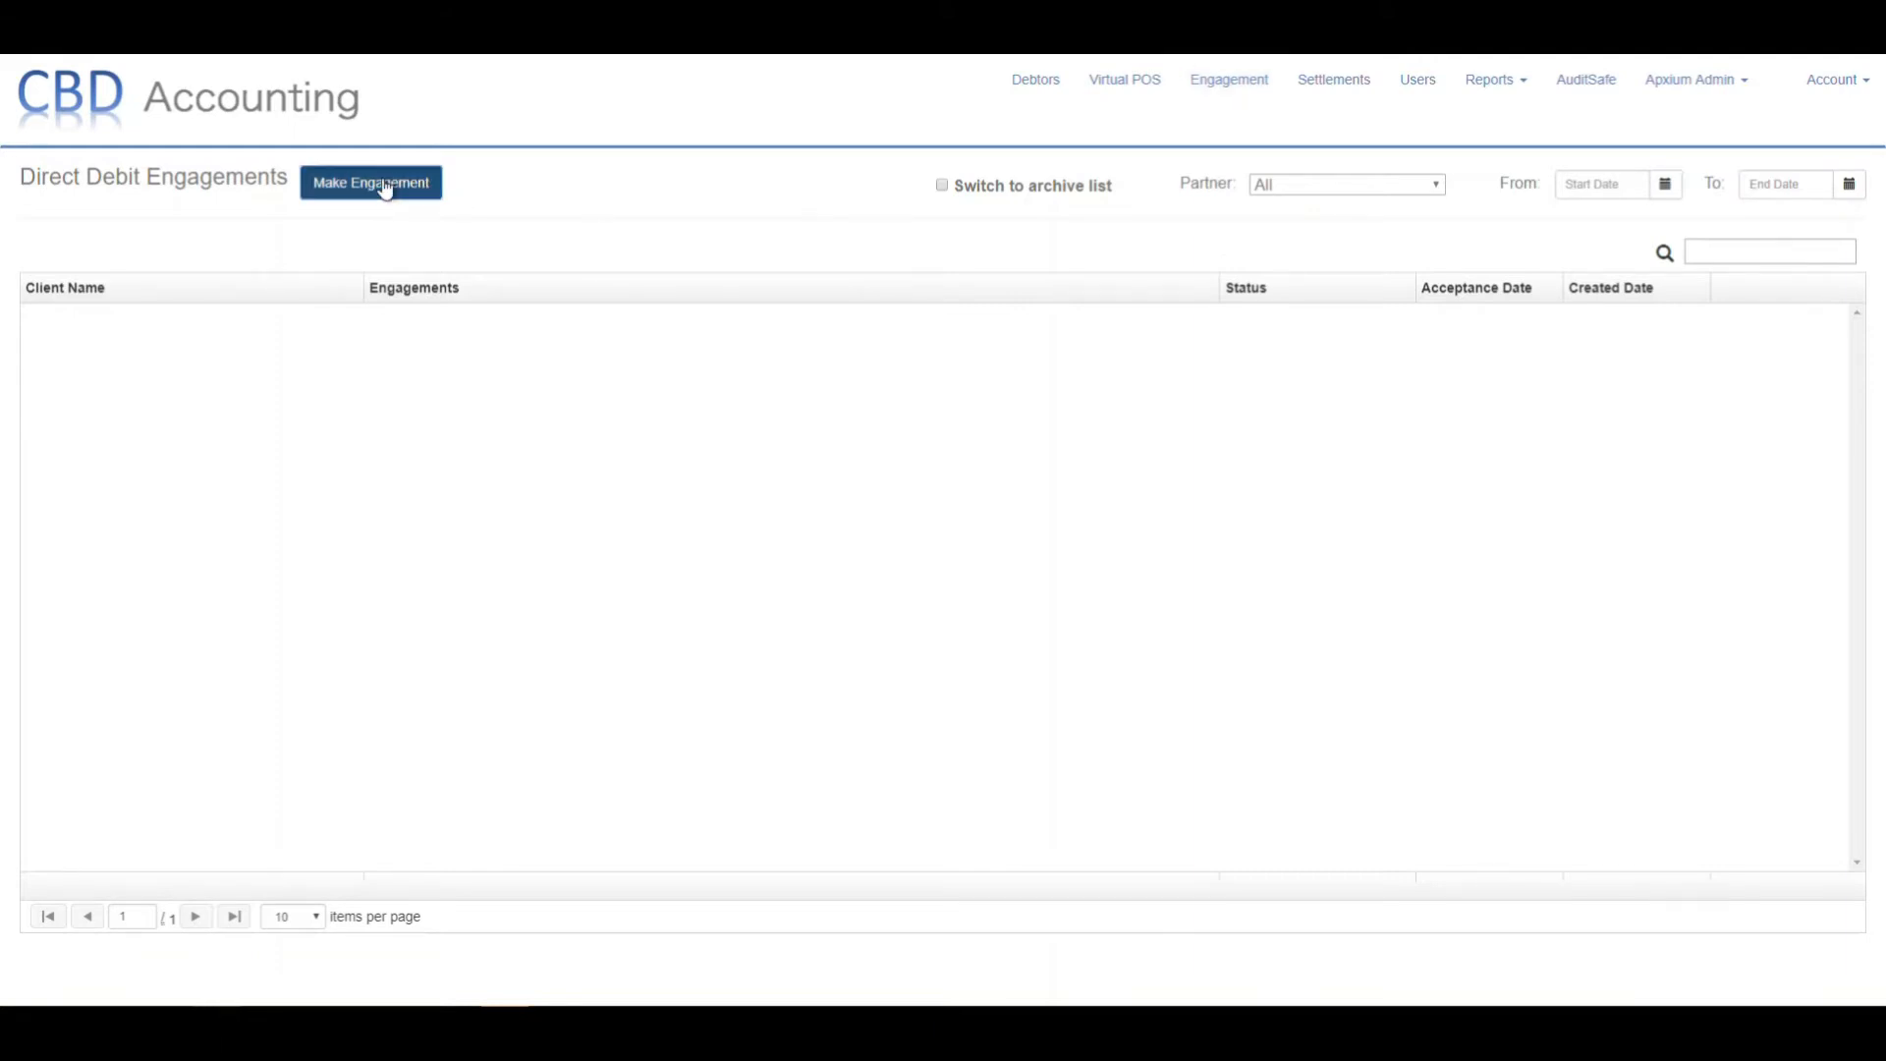
left_click(386, 189)
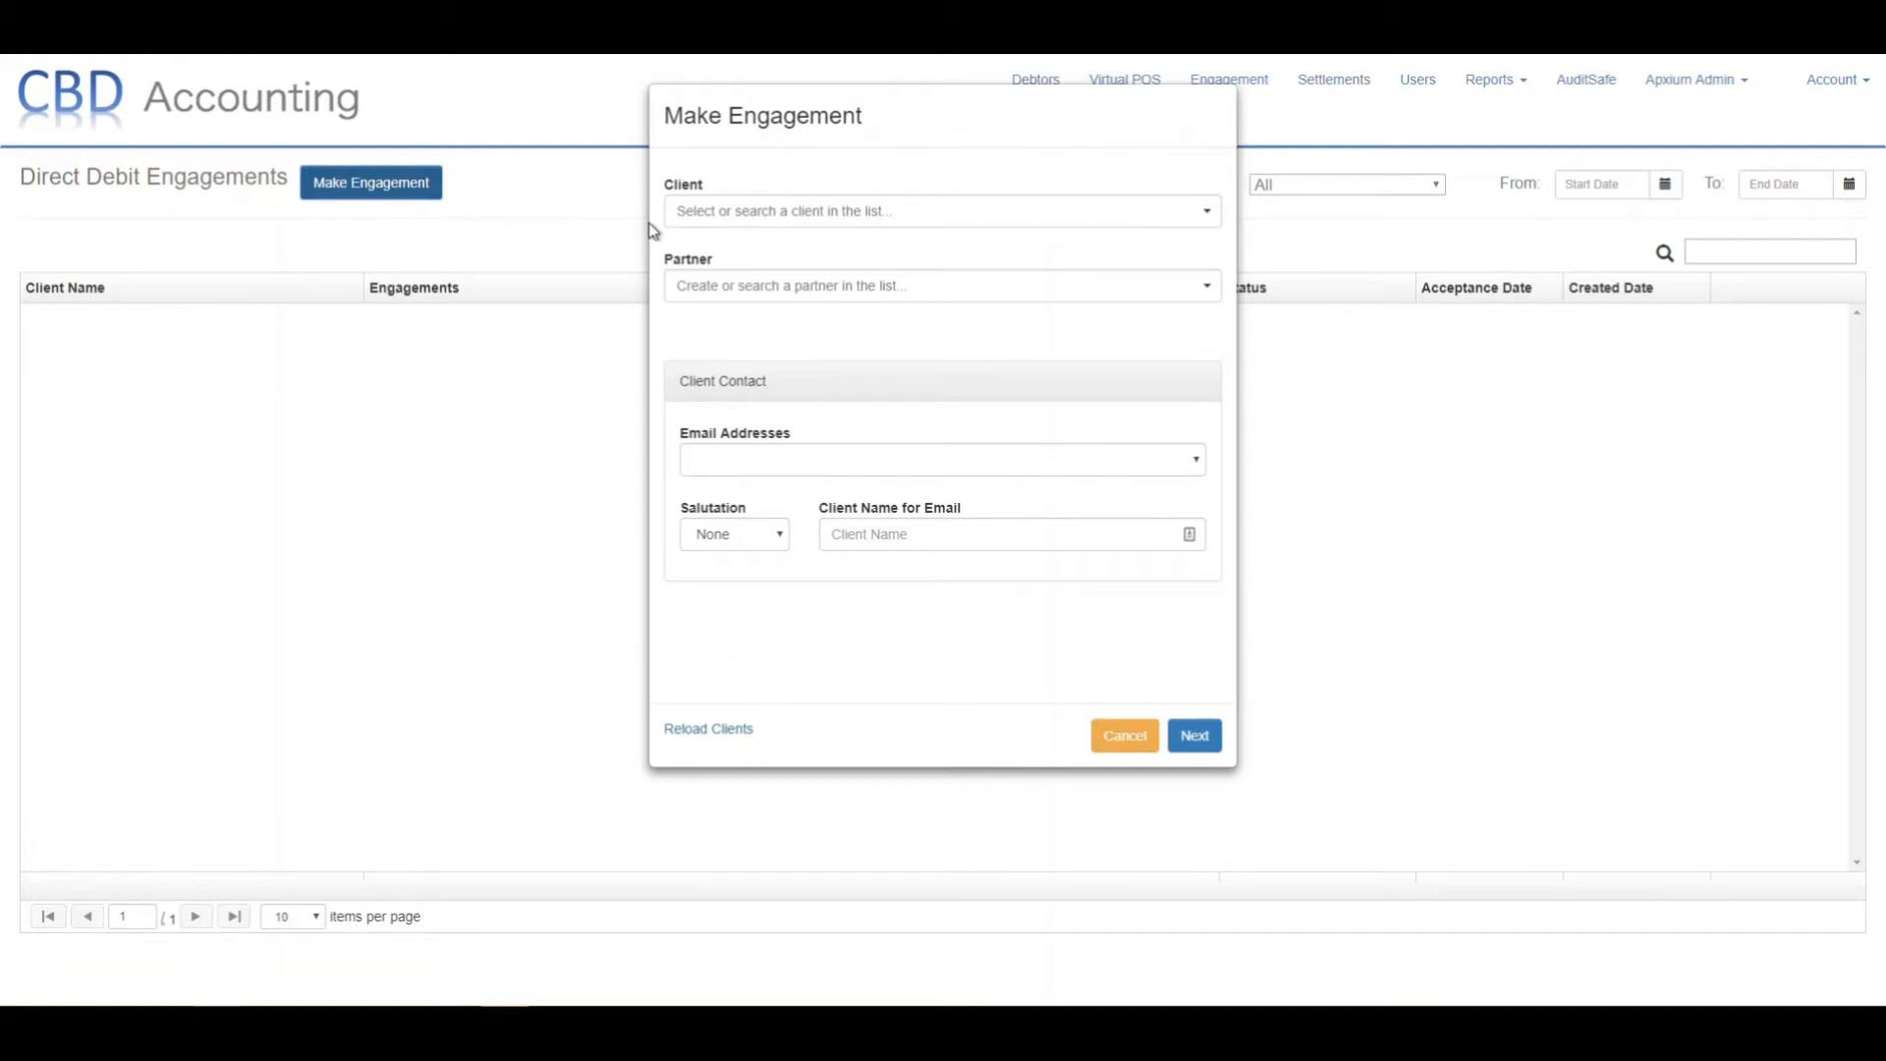
left_click(736, 216)
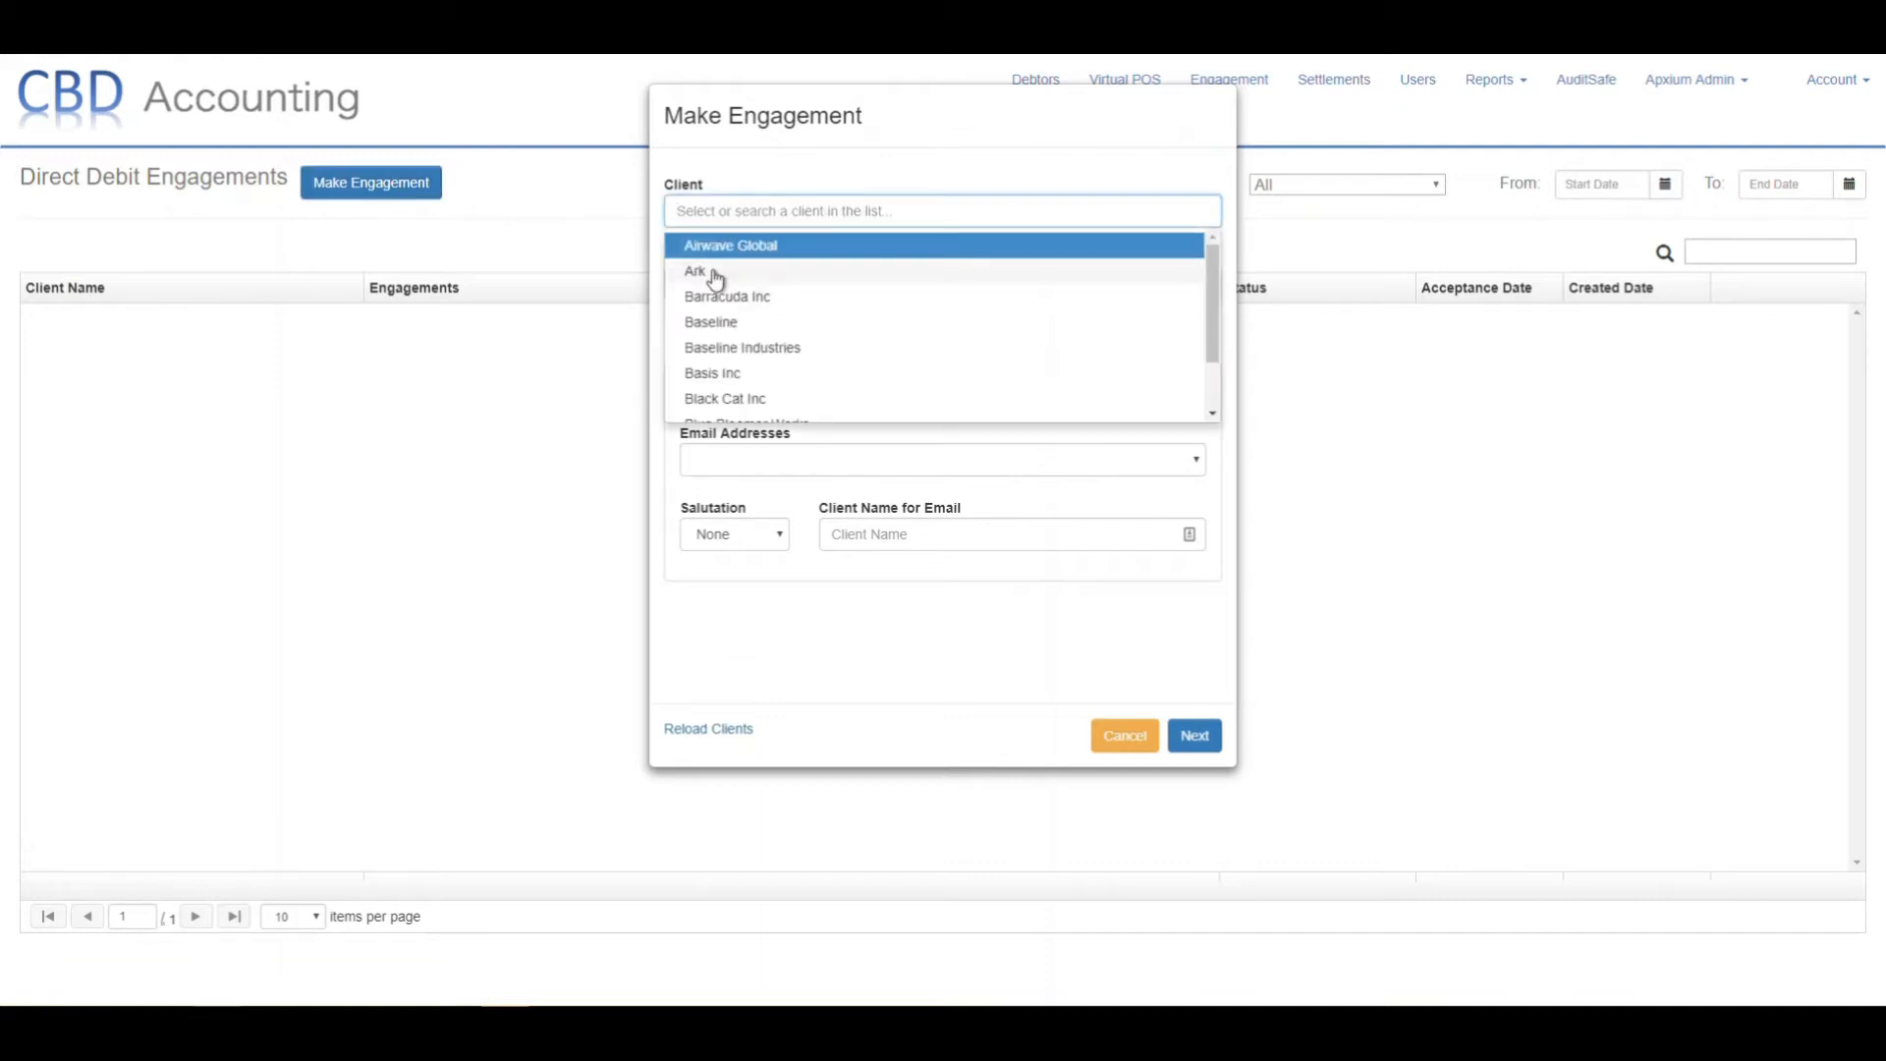
left_click(715, 275)
- Set the salutation to Dear, enter the client's first name for the email, and continue to the fee details
left_click(780, 539)
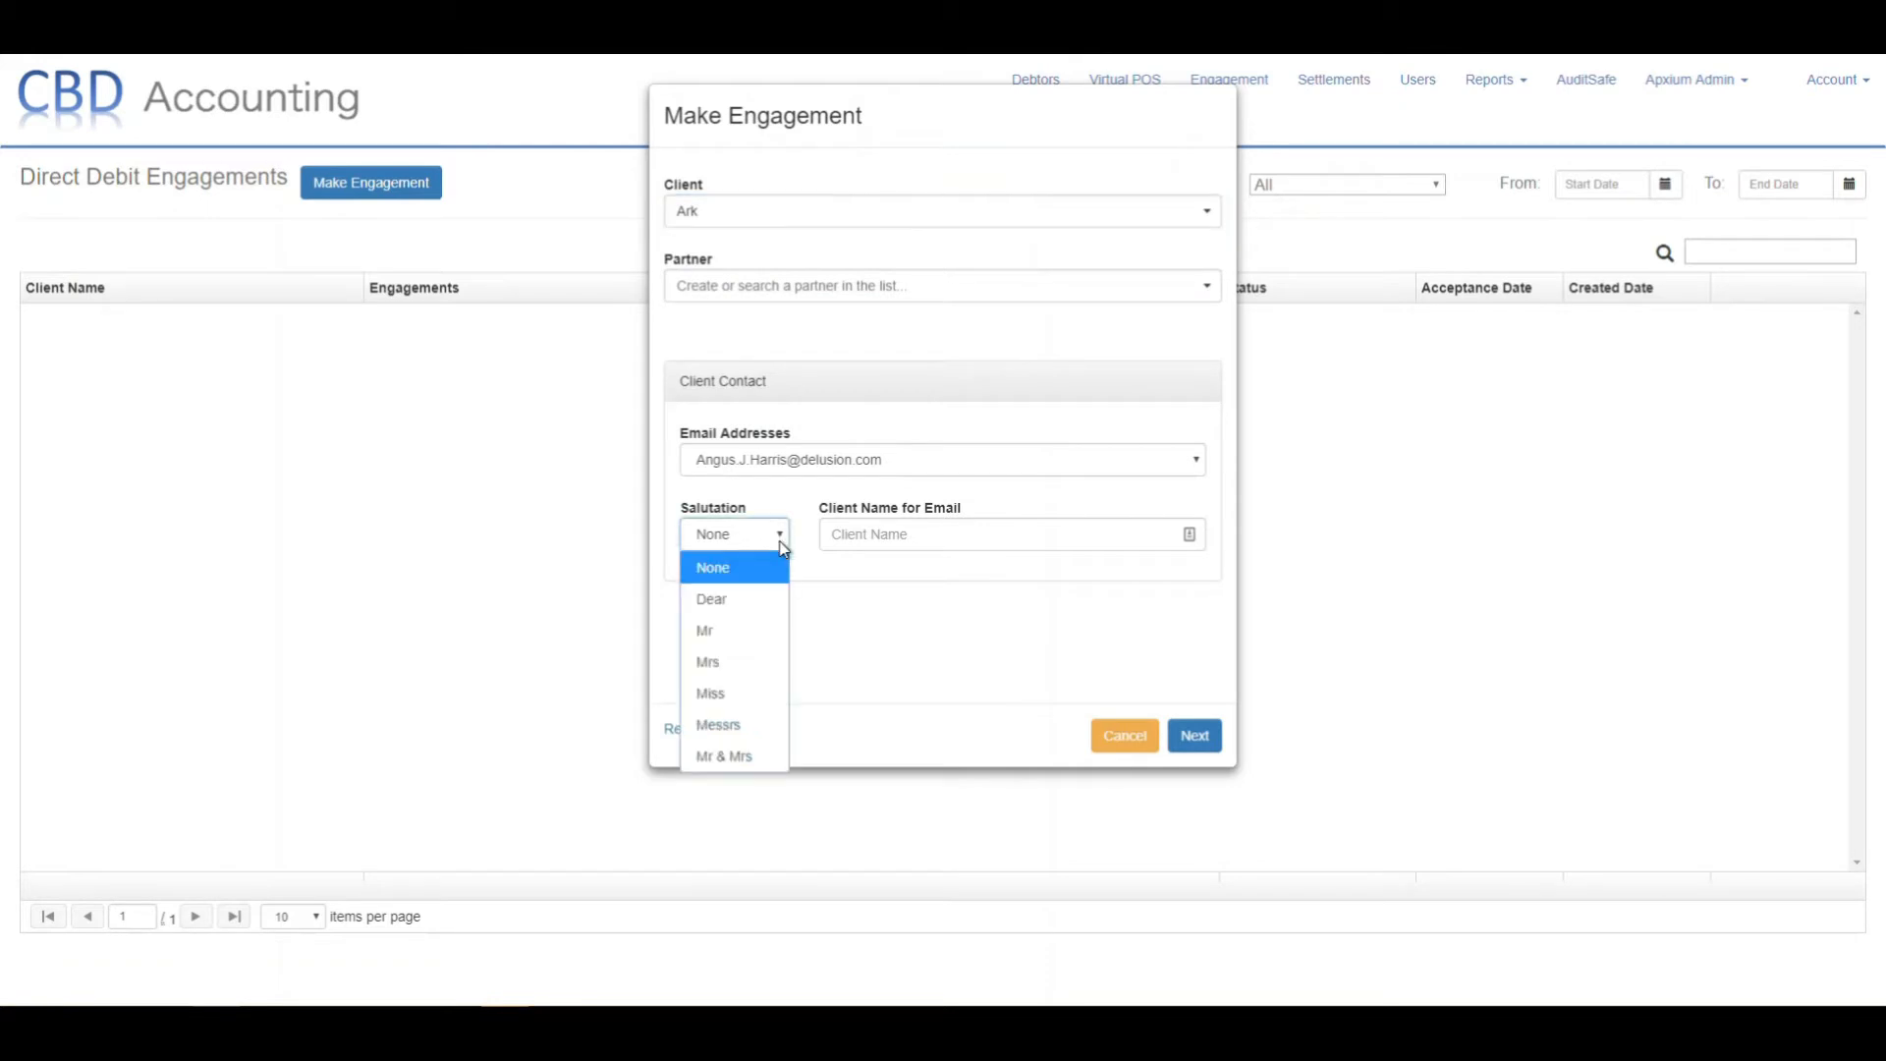
left_click(735, 600)
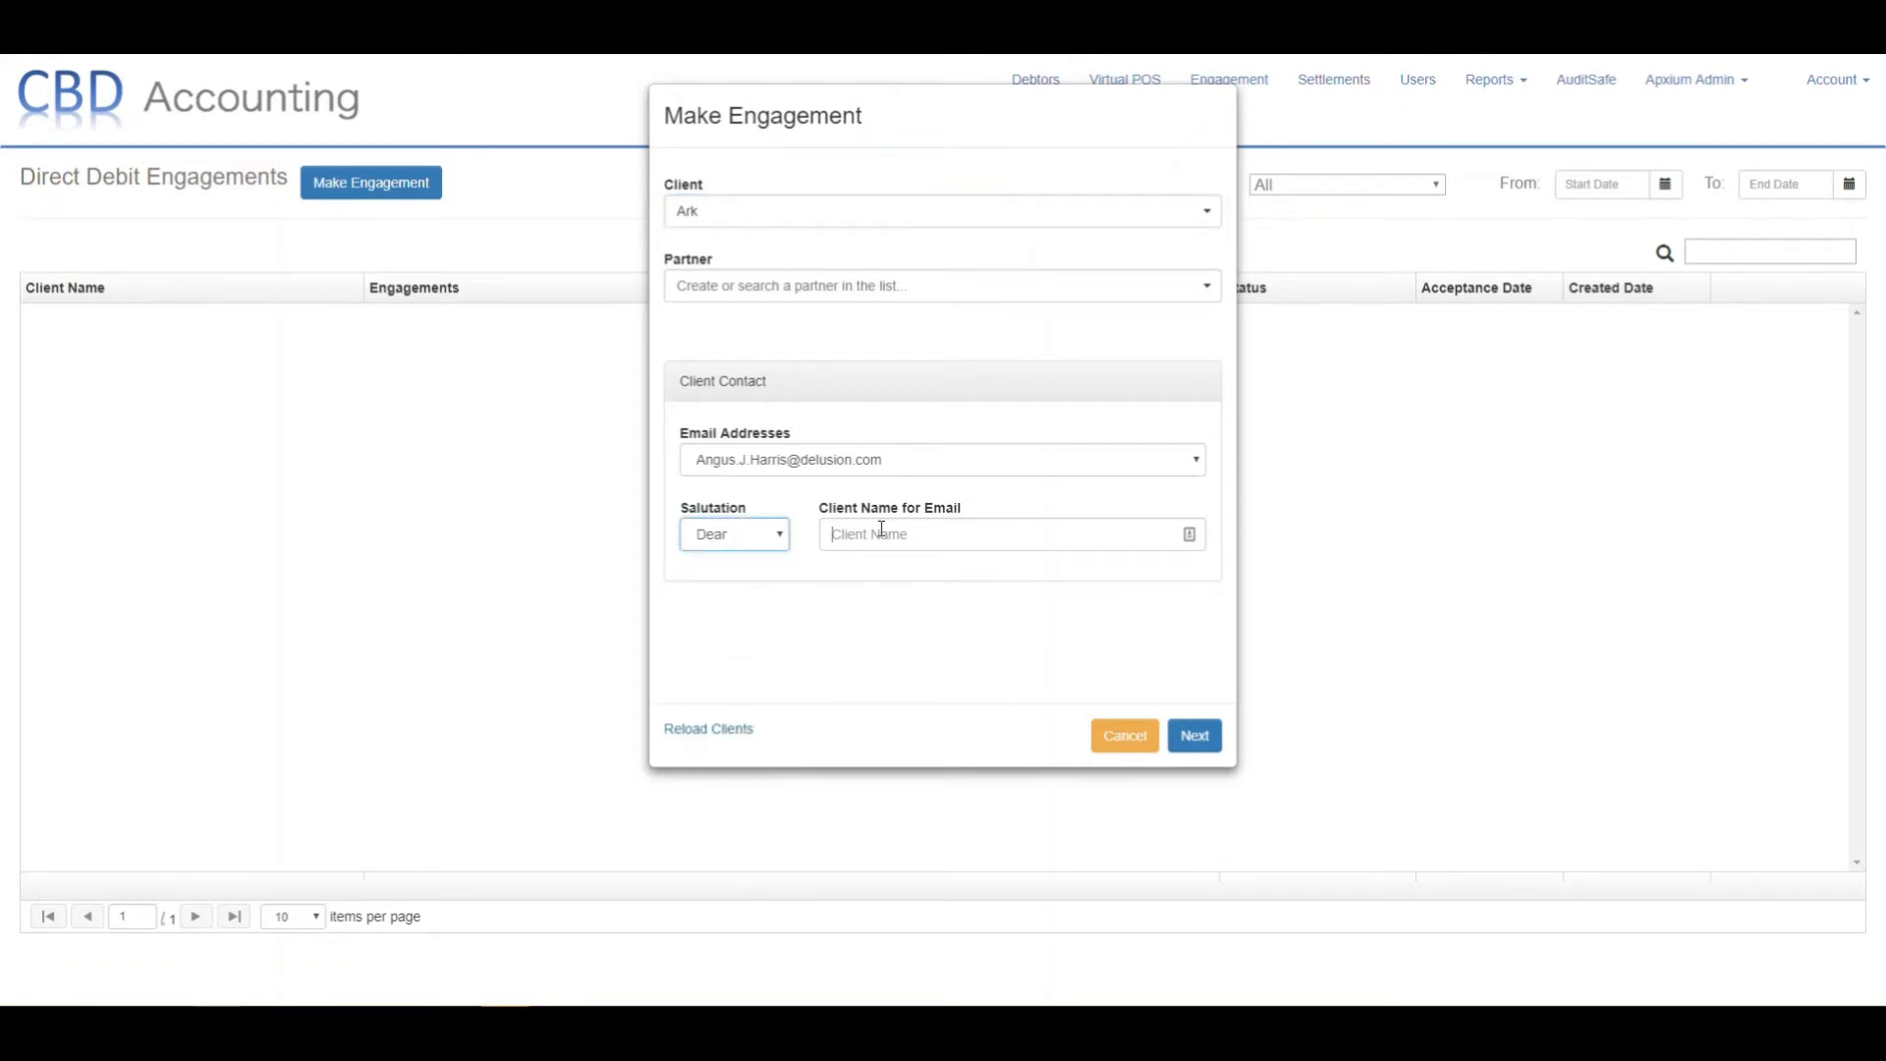
type("Angus")
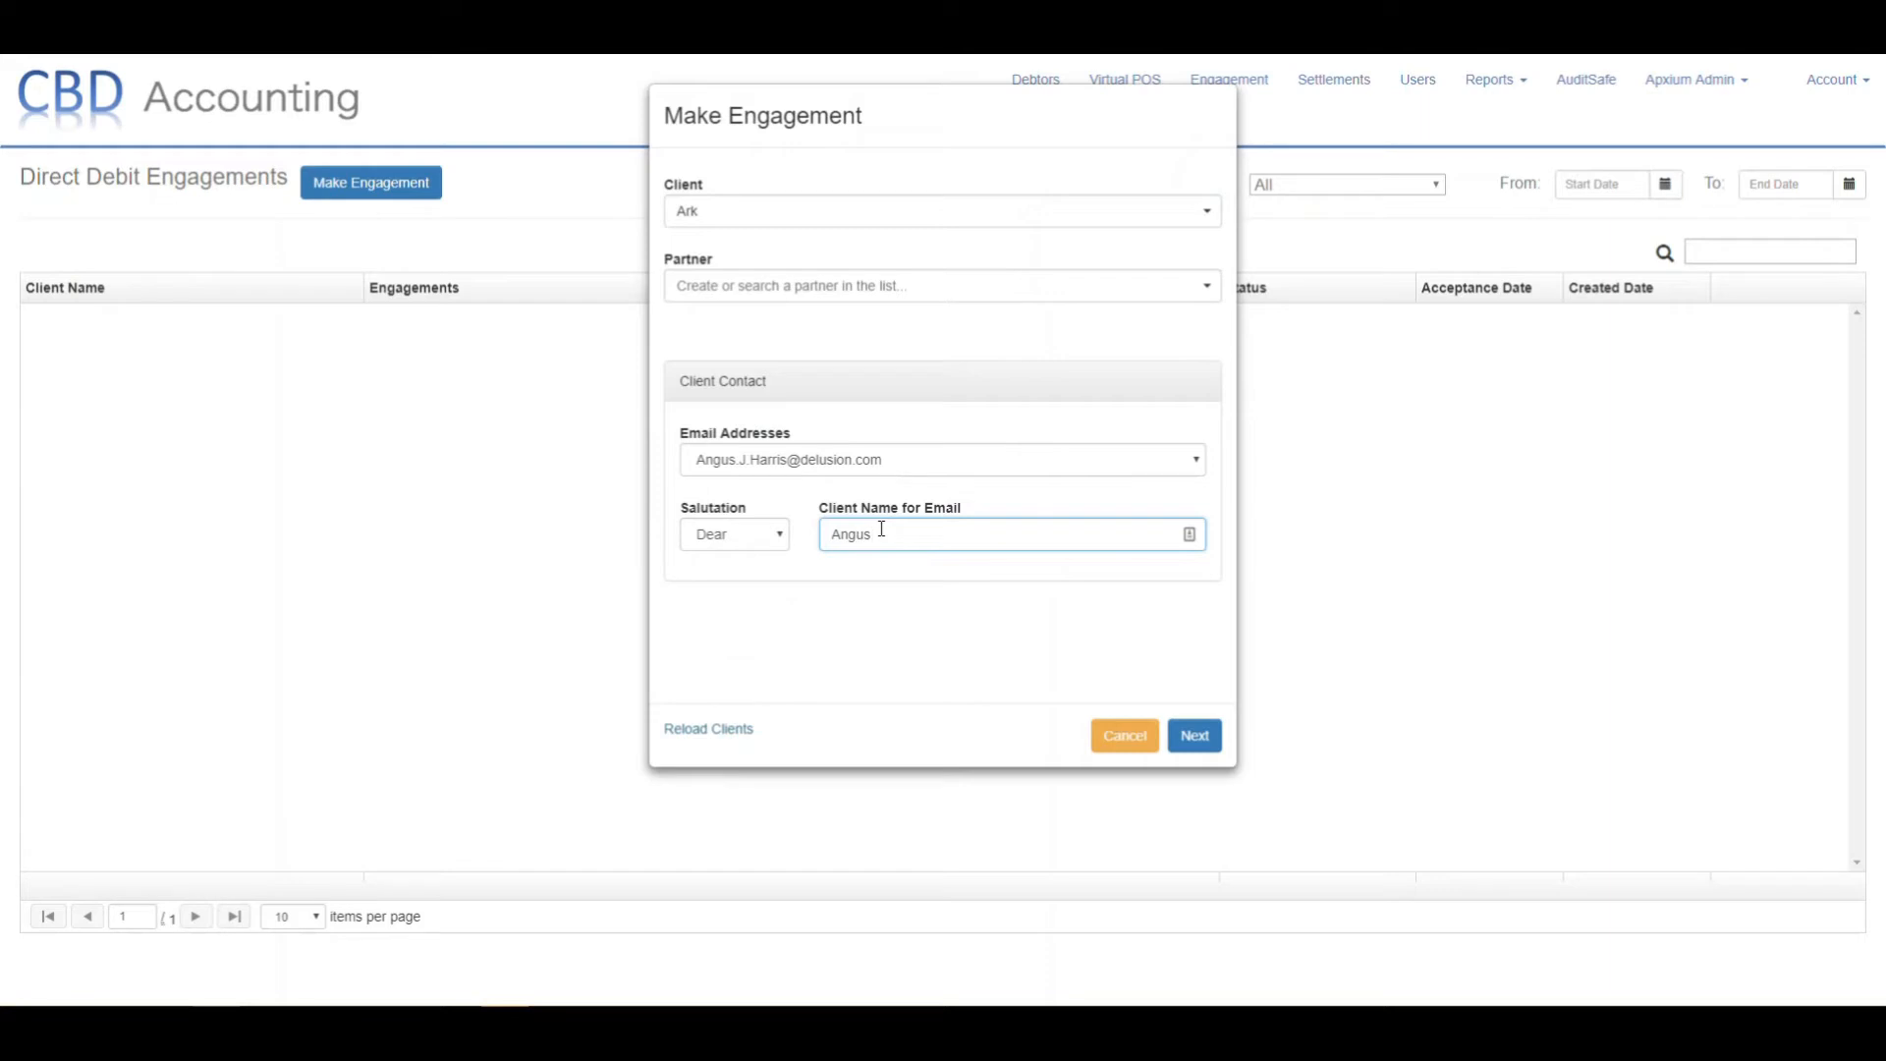
left_click(1194, 735)
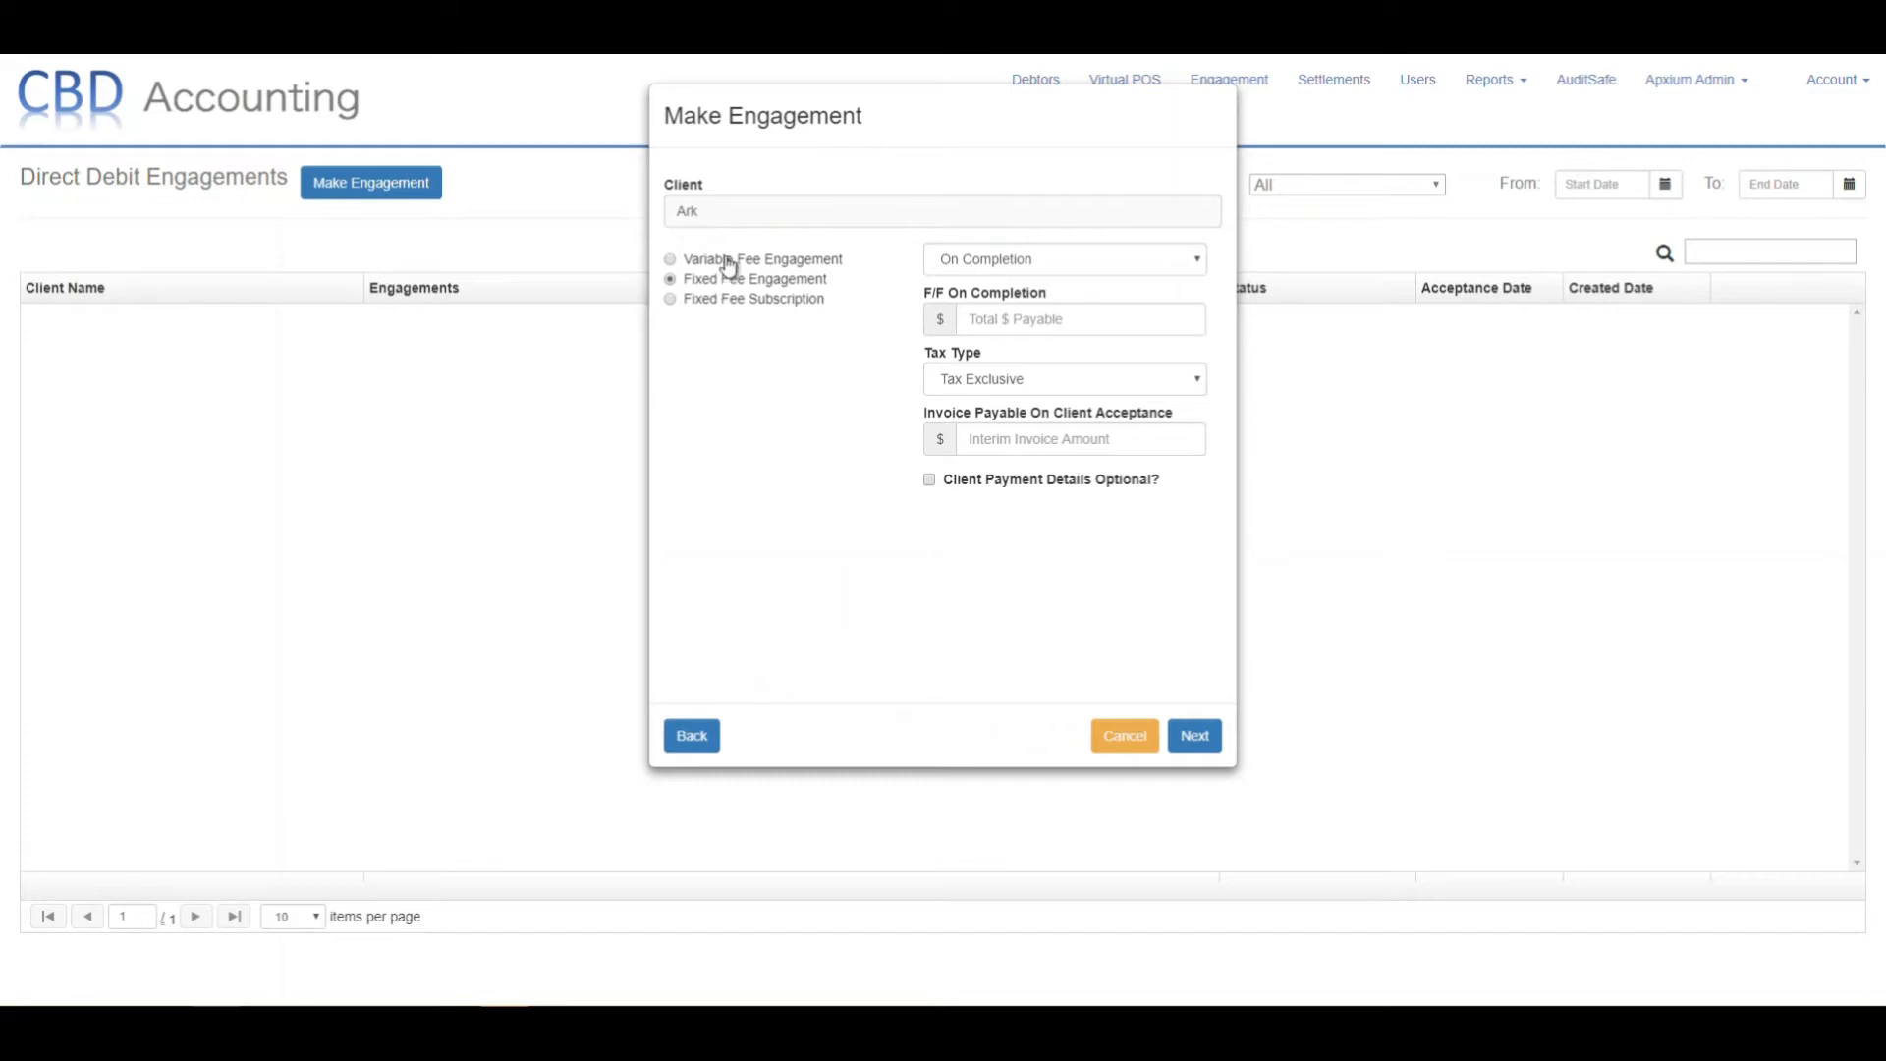
- Examine the payment options offered for the Variable Fee Engagement, Fixed Fee Engagement and Fixed Fee Subscription types
left_click(727, 263)
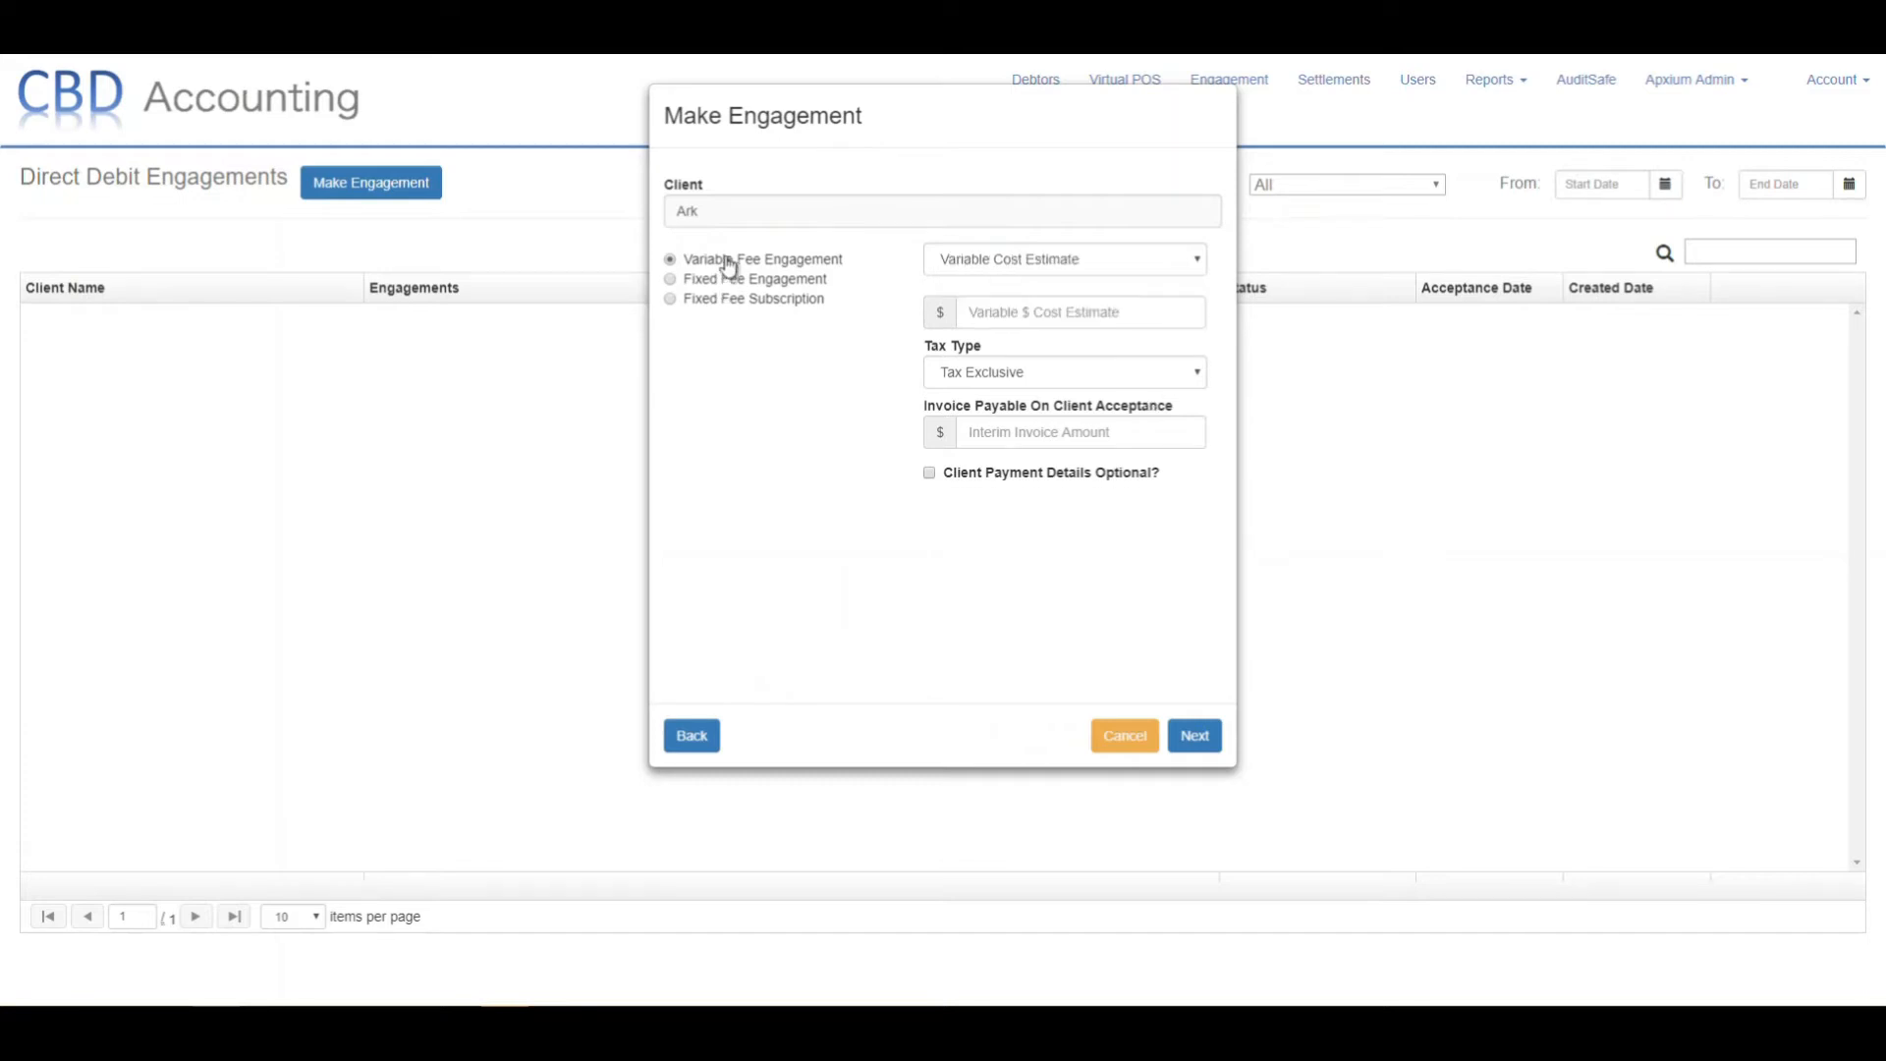
left_click(1193, 263)
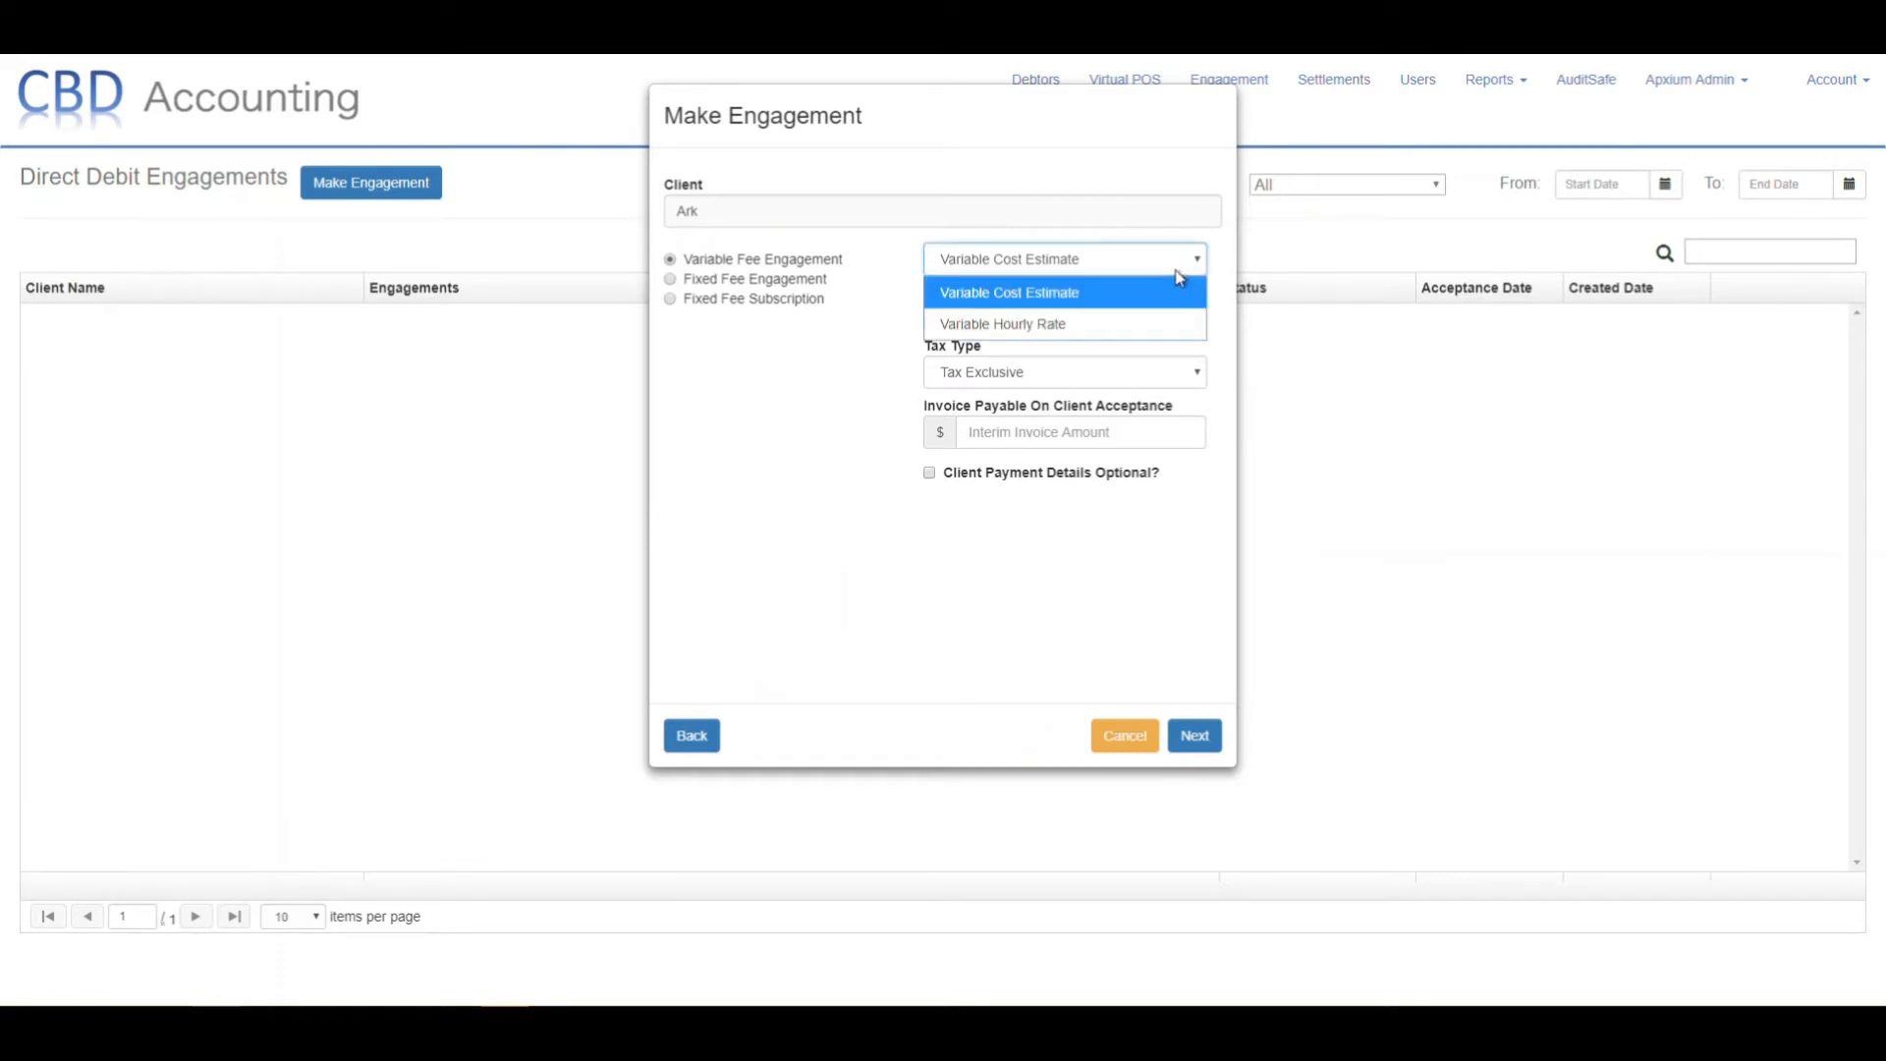
left_click(724, 282)
left_click(782, 279)
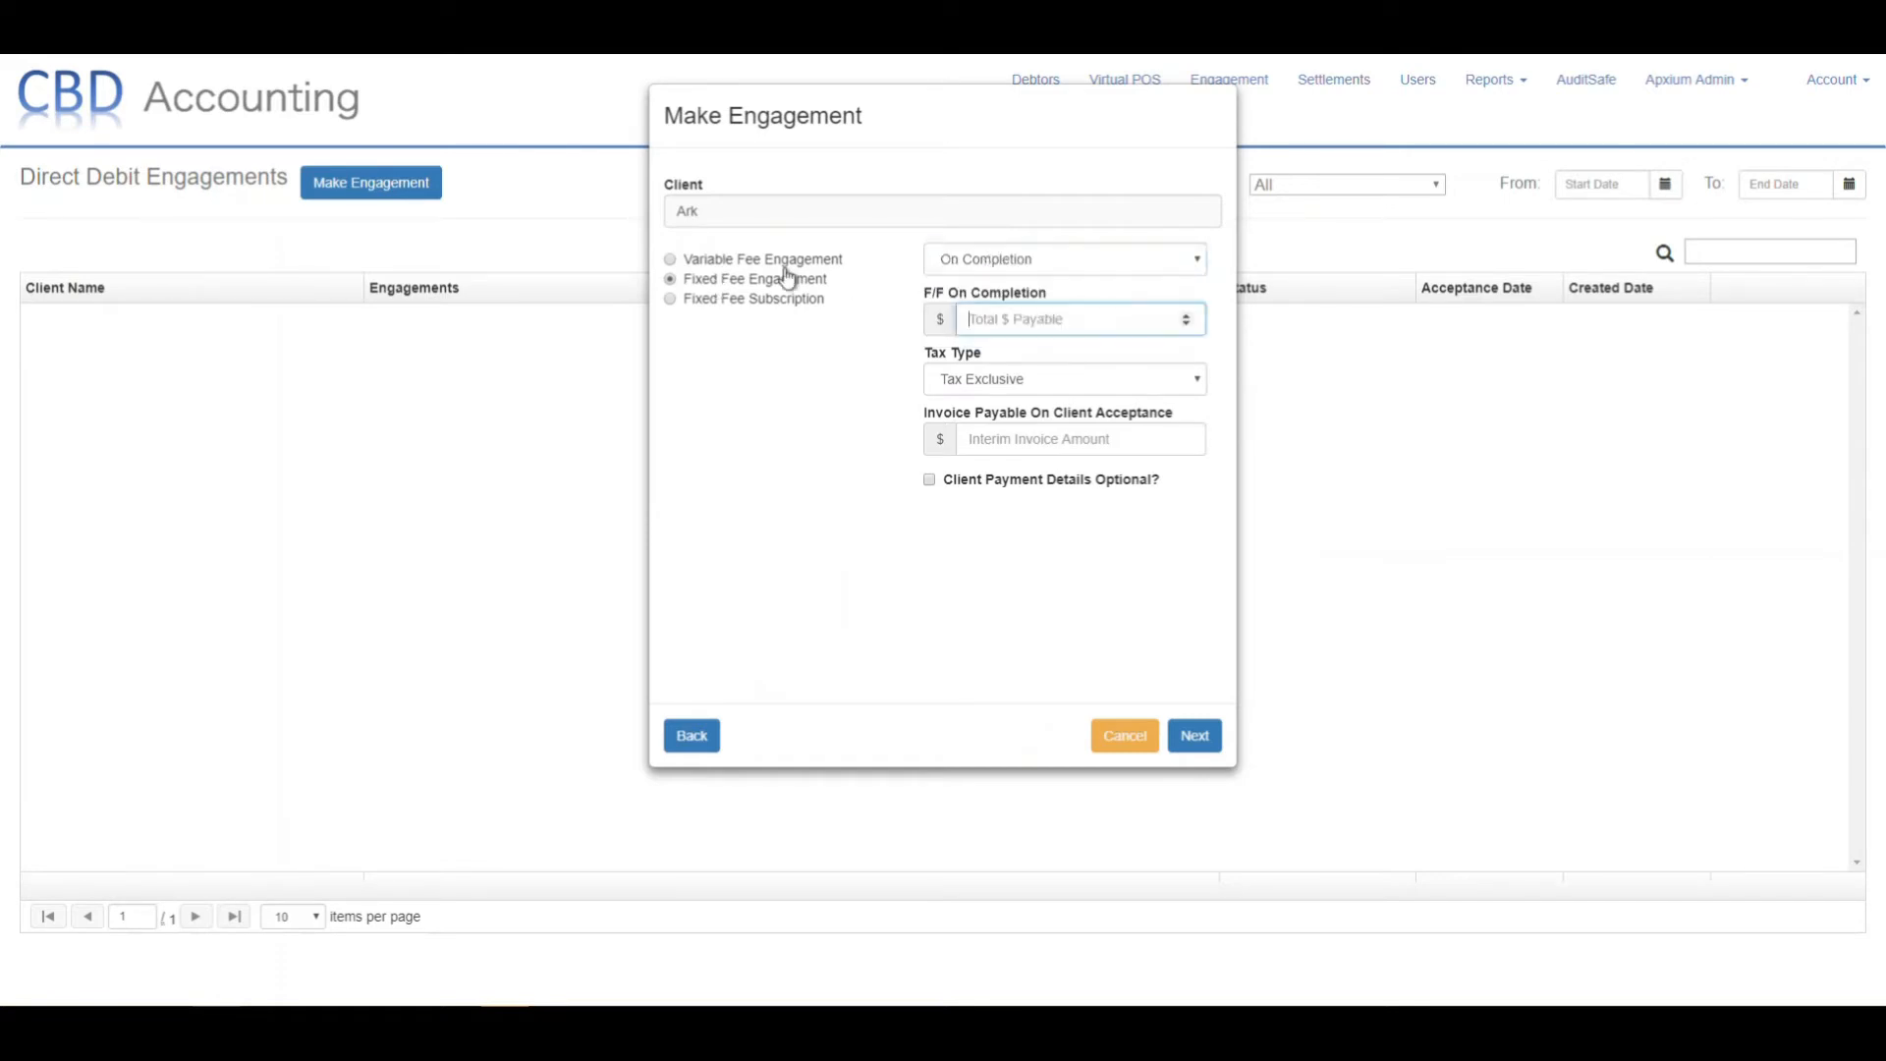
left_click(1139, 265)
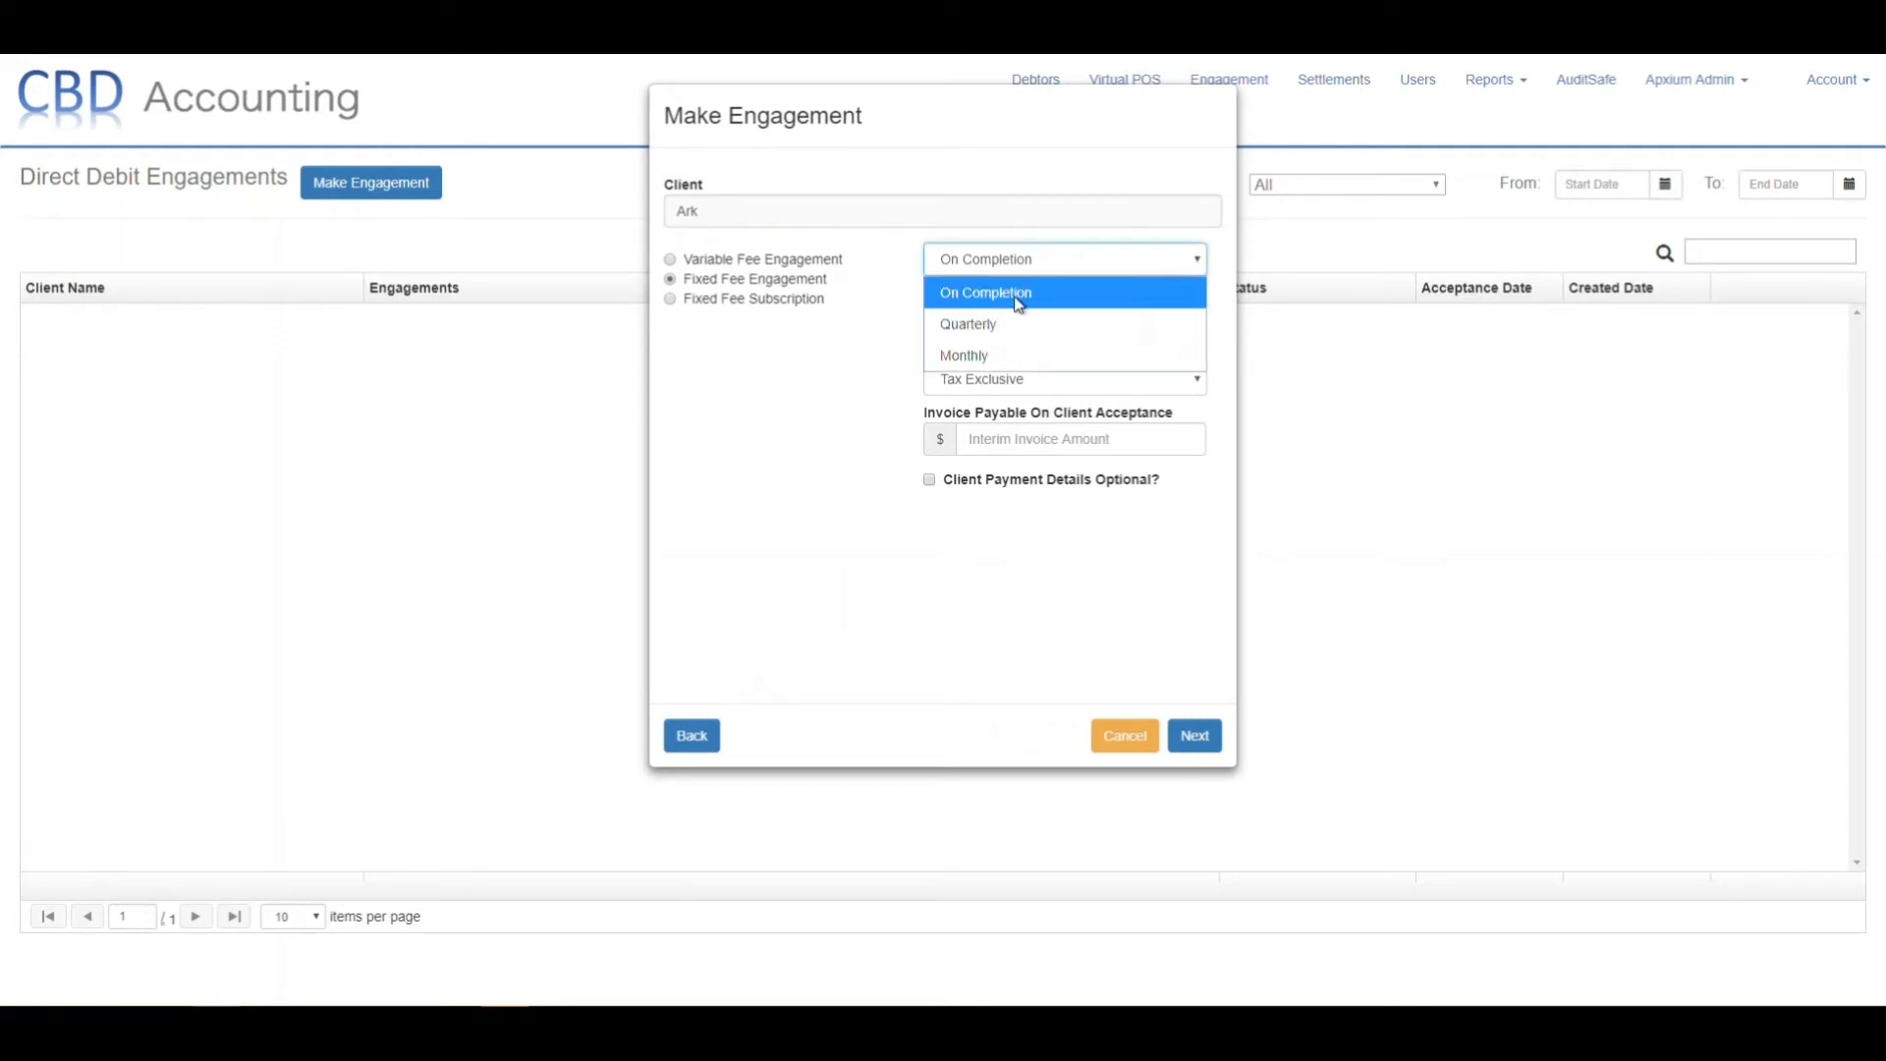
left_click(821, 373)
left_click(757, 305)
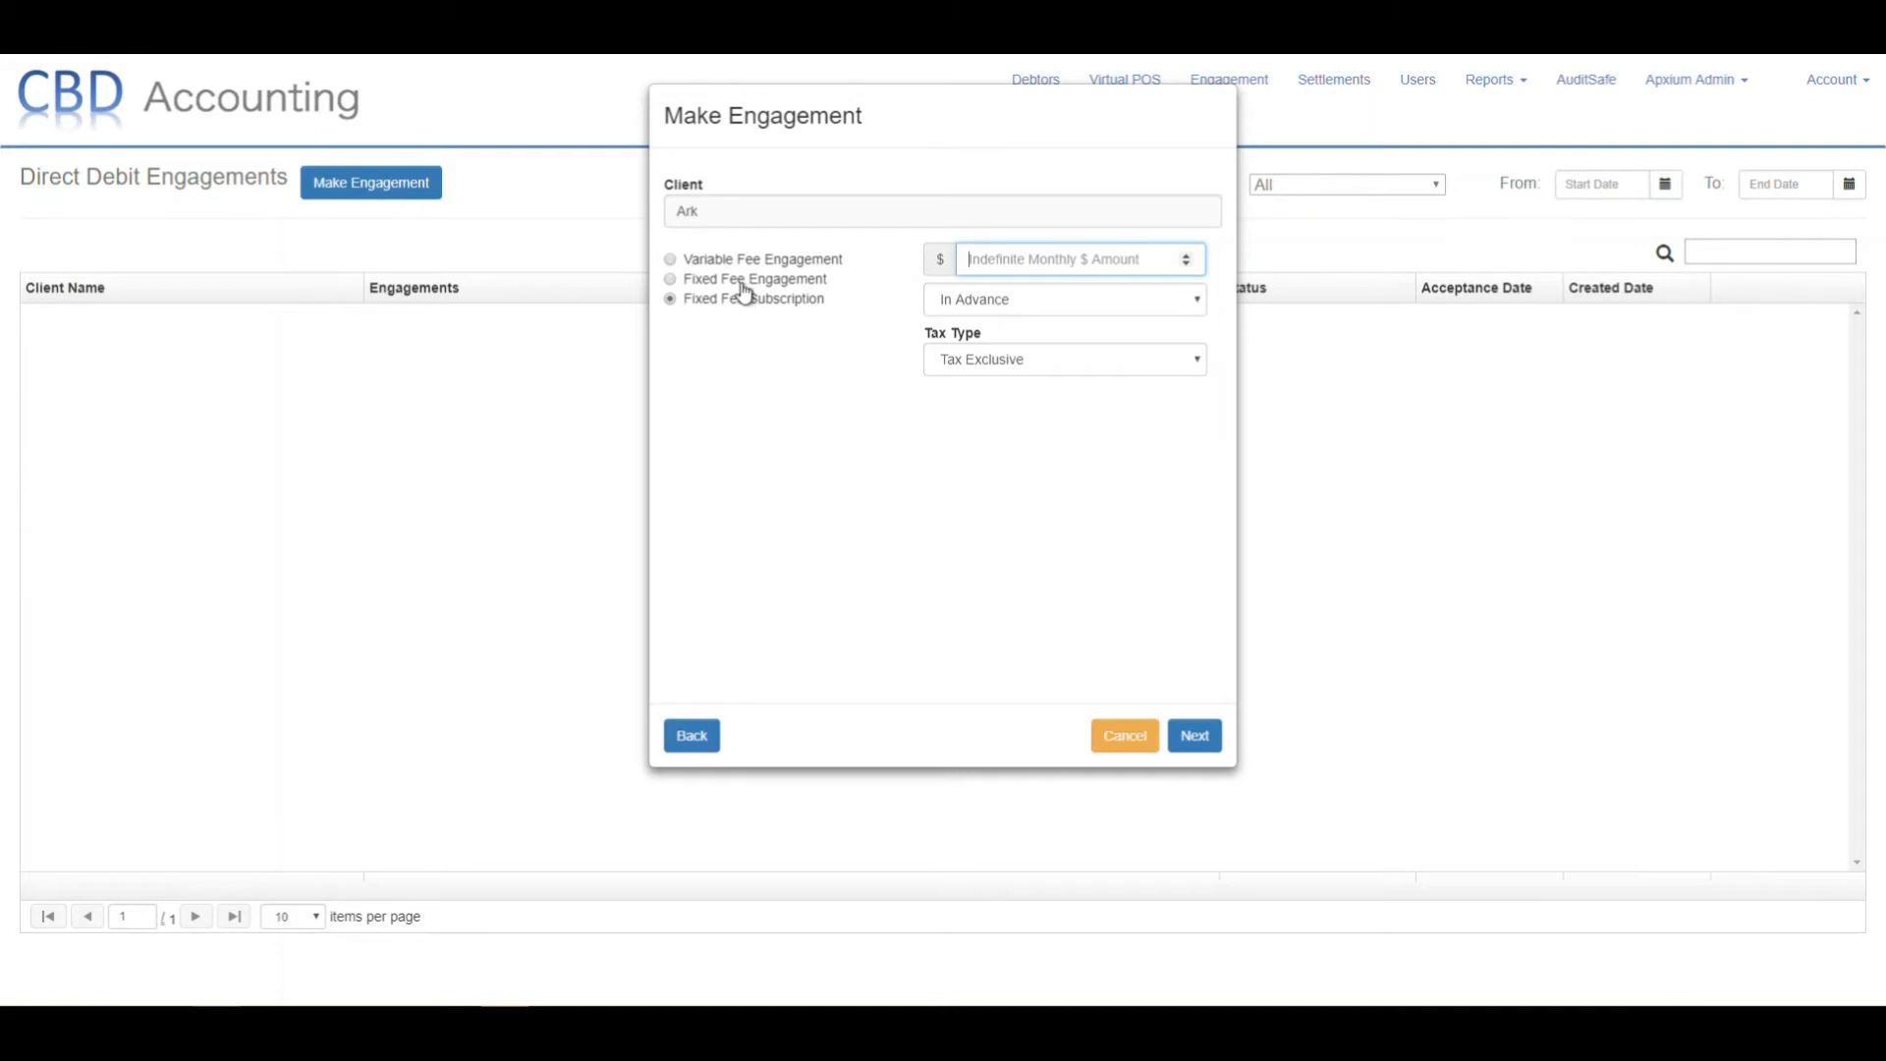
left_click(749, 282)
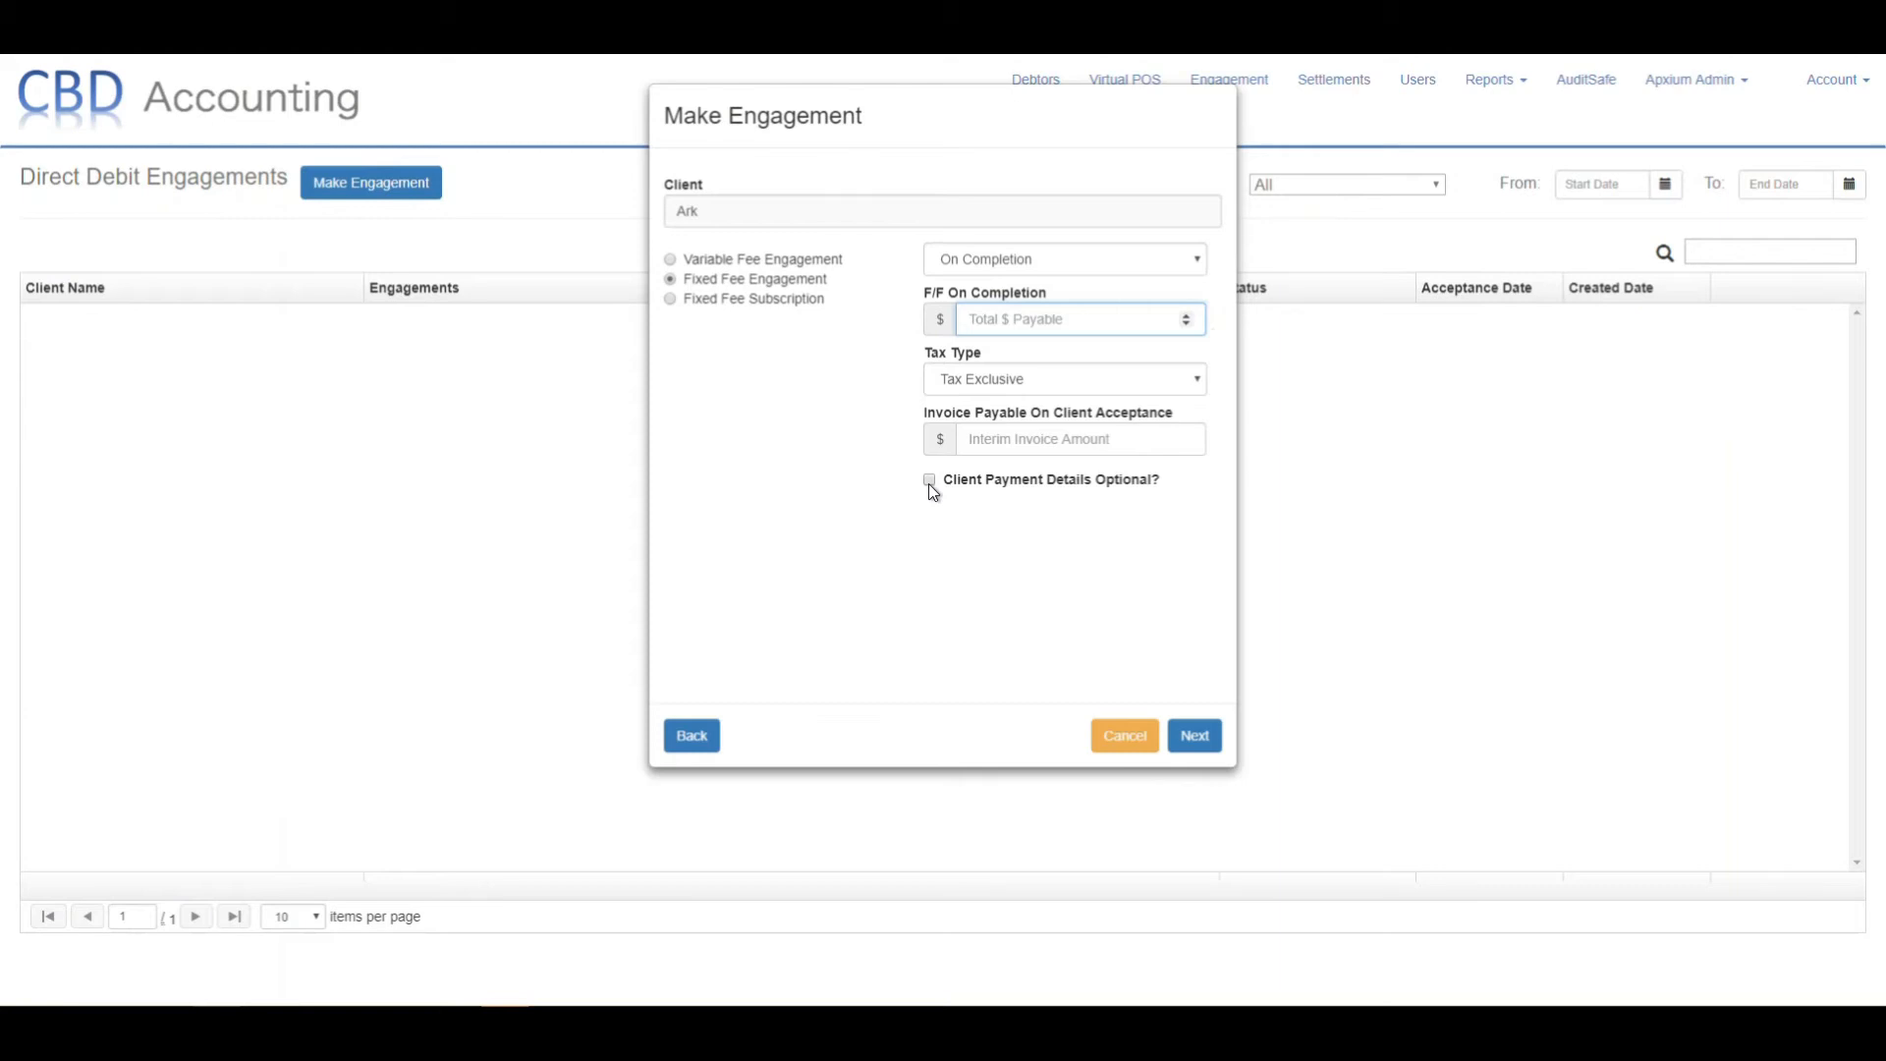
- Set up a Fixed Fee Subscription of $120 per month, Tax Exclusive, and continue to the engagement details
left_click(736, 307)
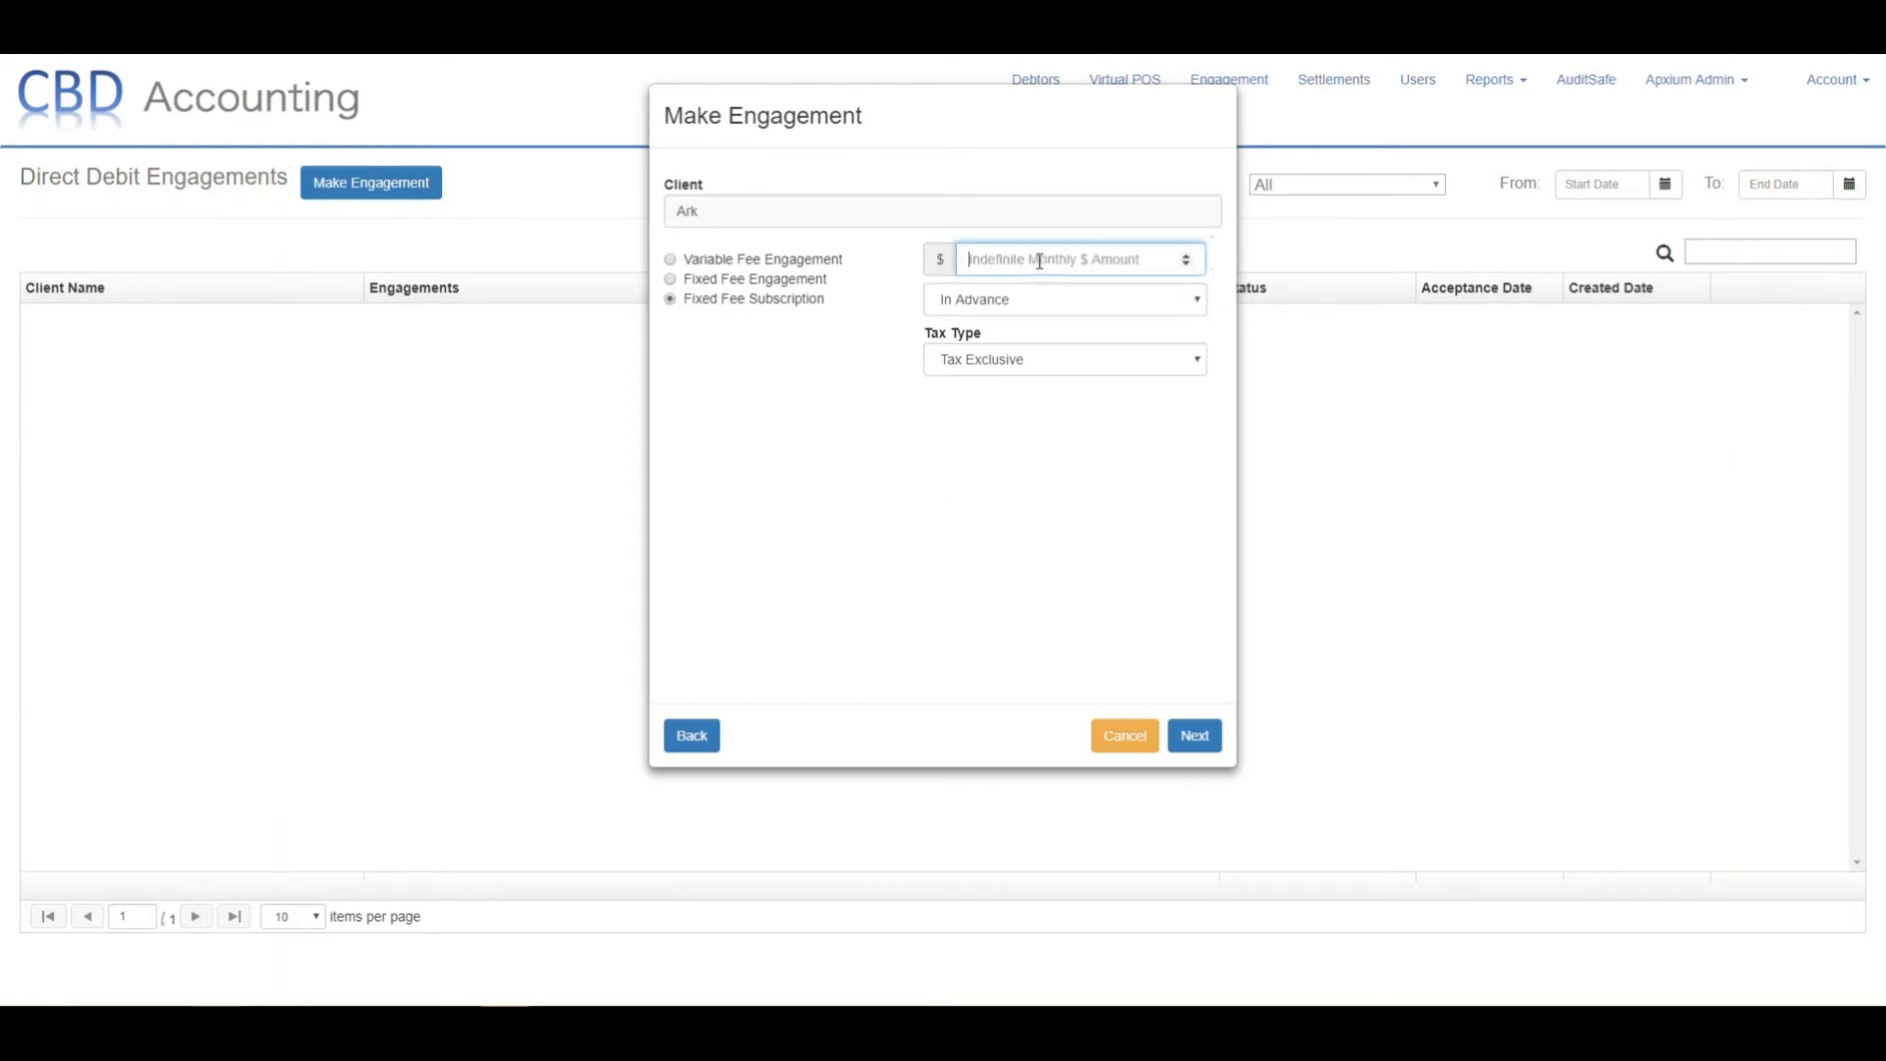
type("120")
left_click(1034, 358)
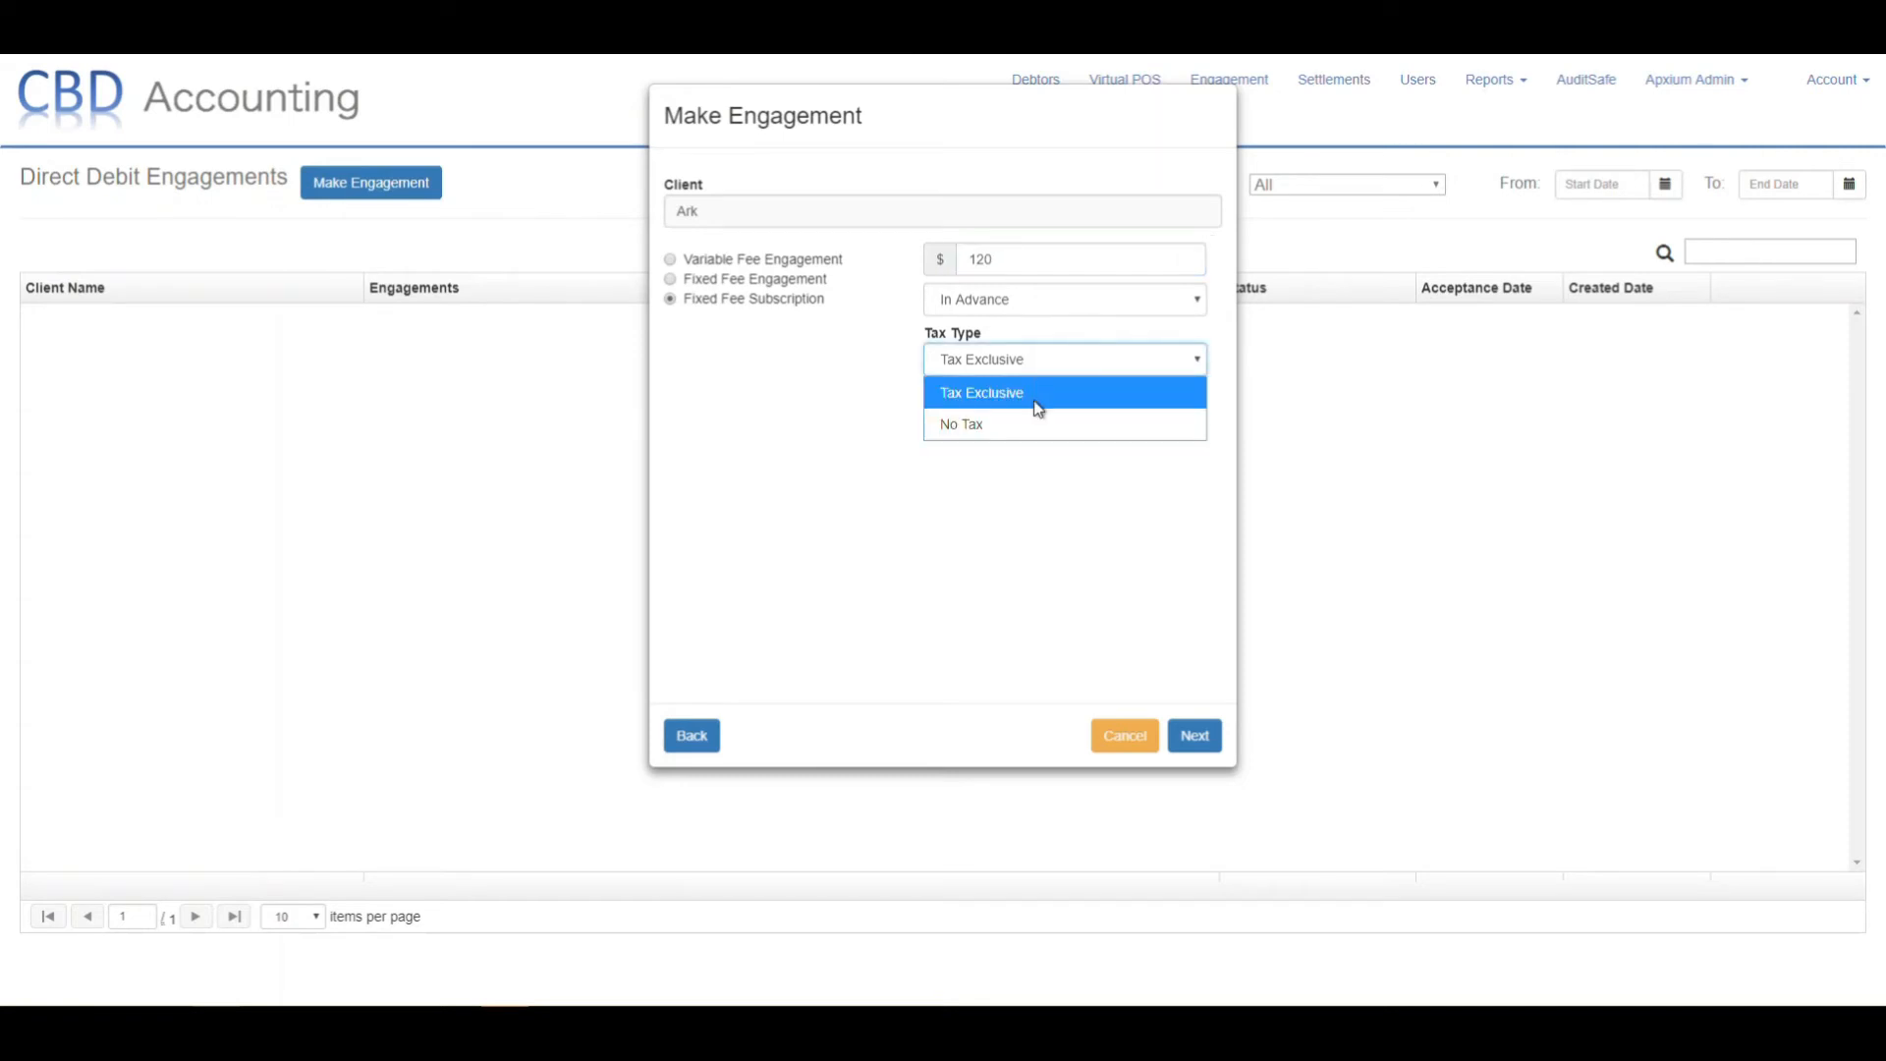
left_click(1036, 397)
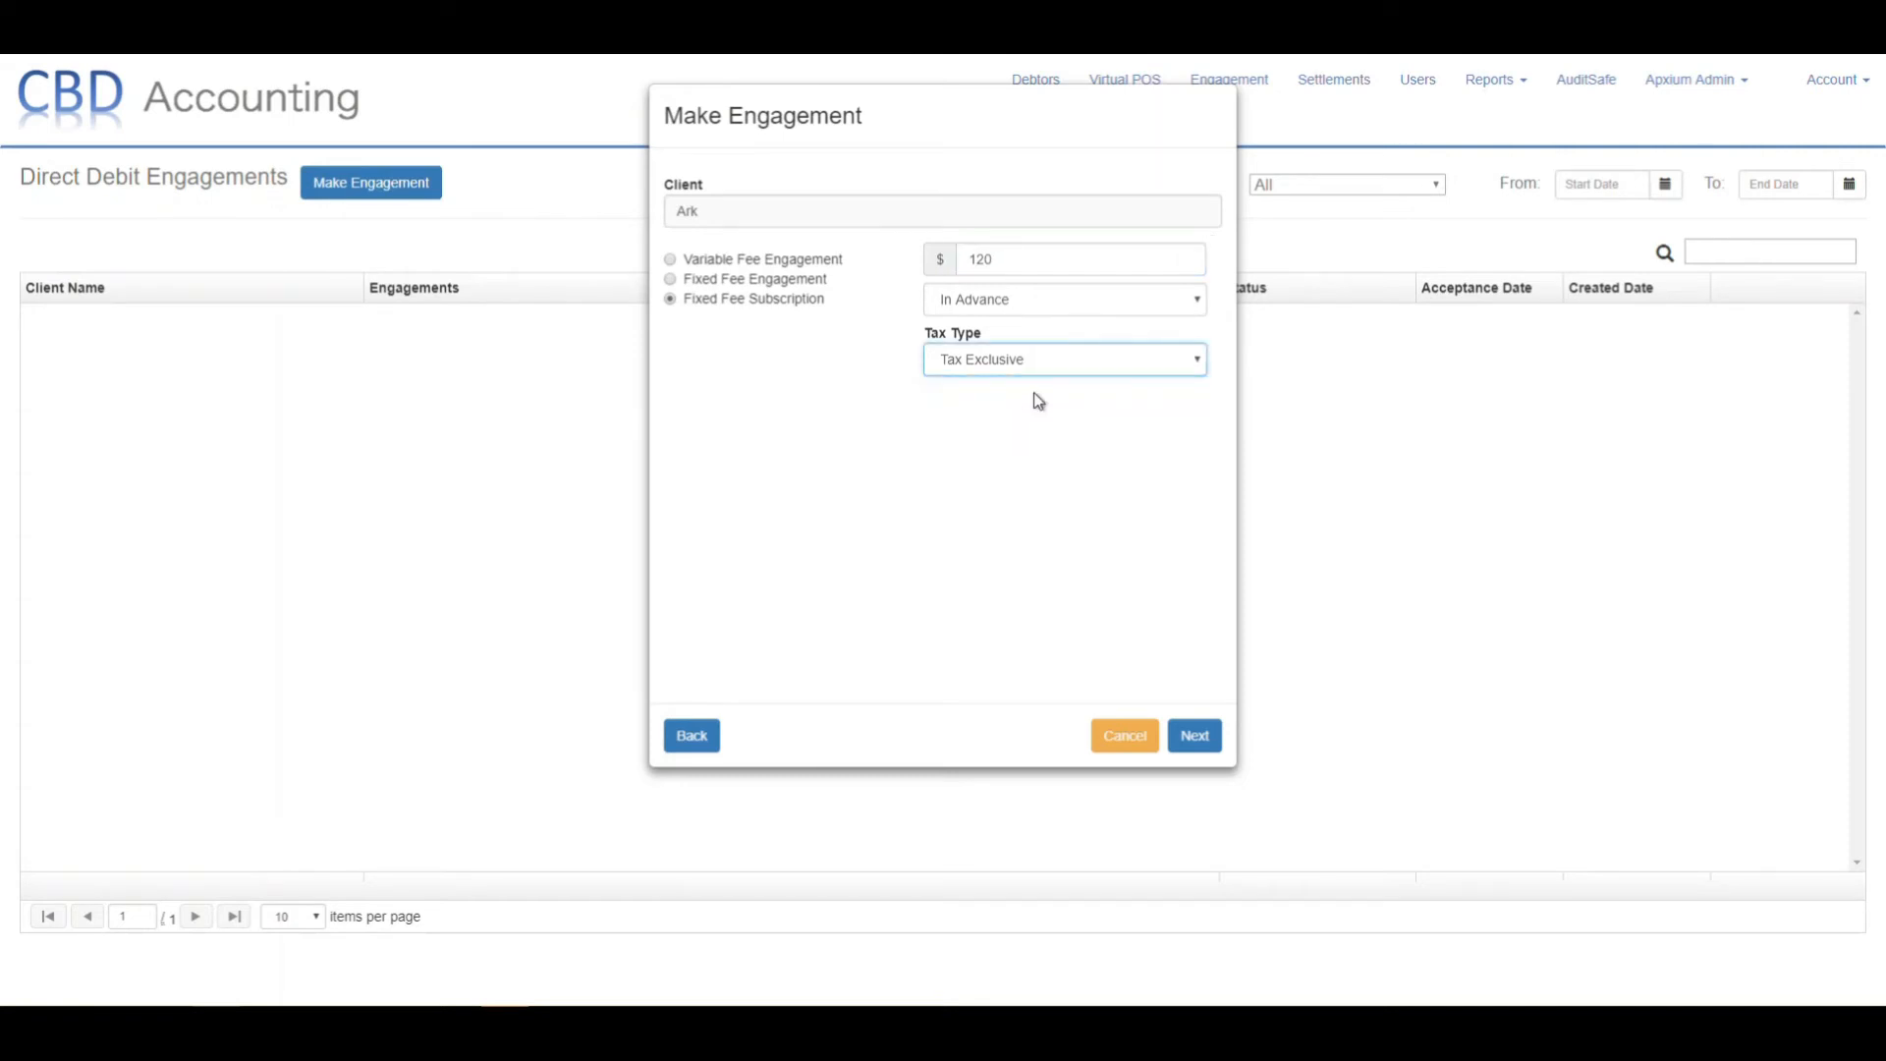
left_click(1193, 737)
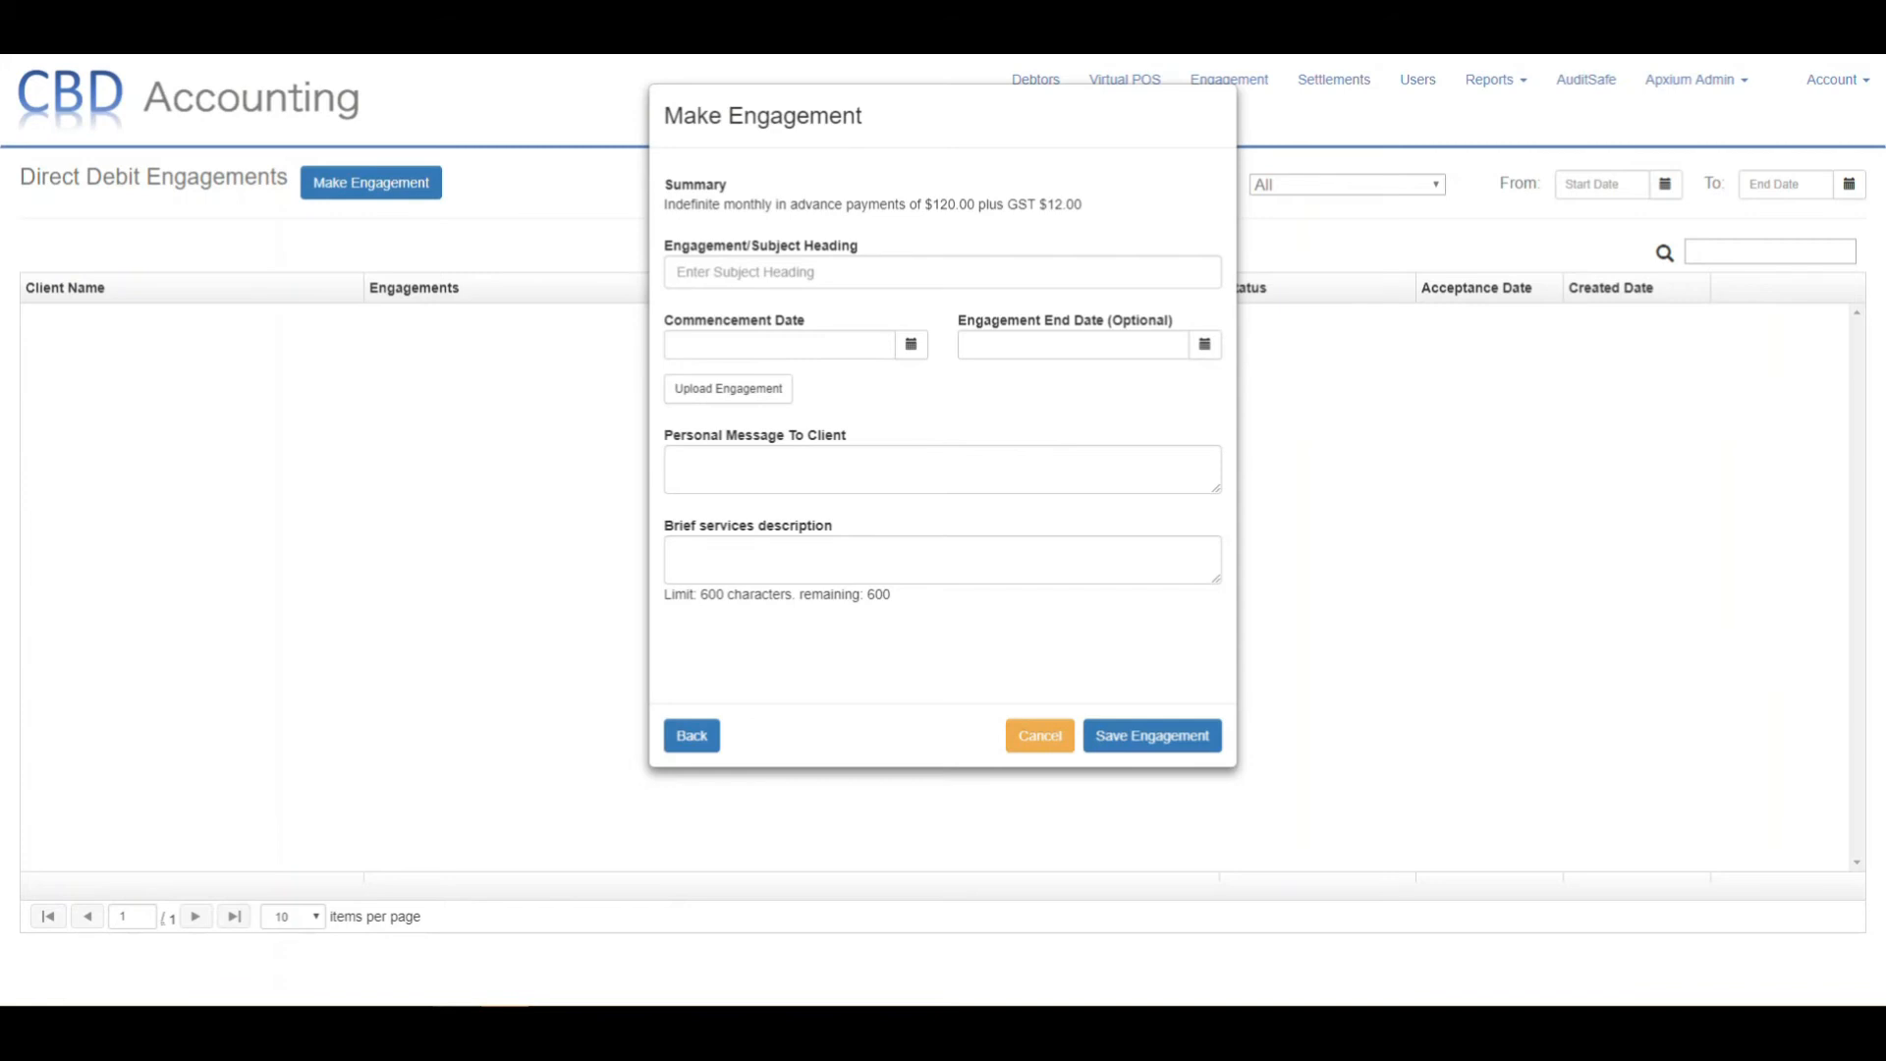
- Enter "Software subscription" as the engagement's subject heading and set the commencement date to 2019-01-30
right_click(853, 273)
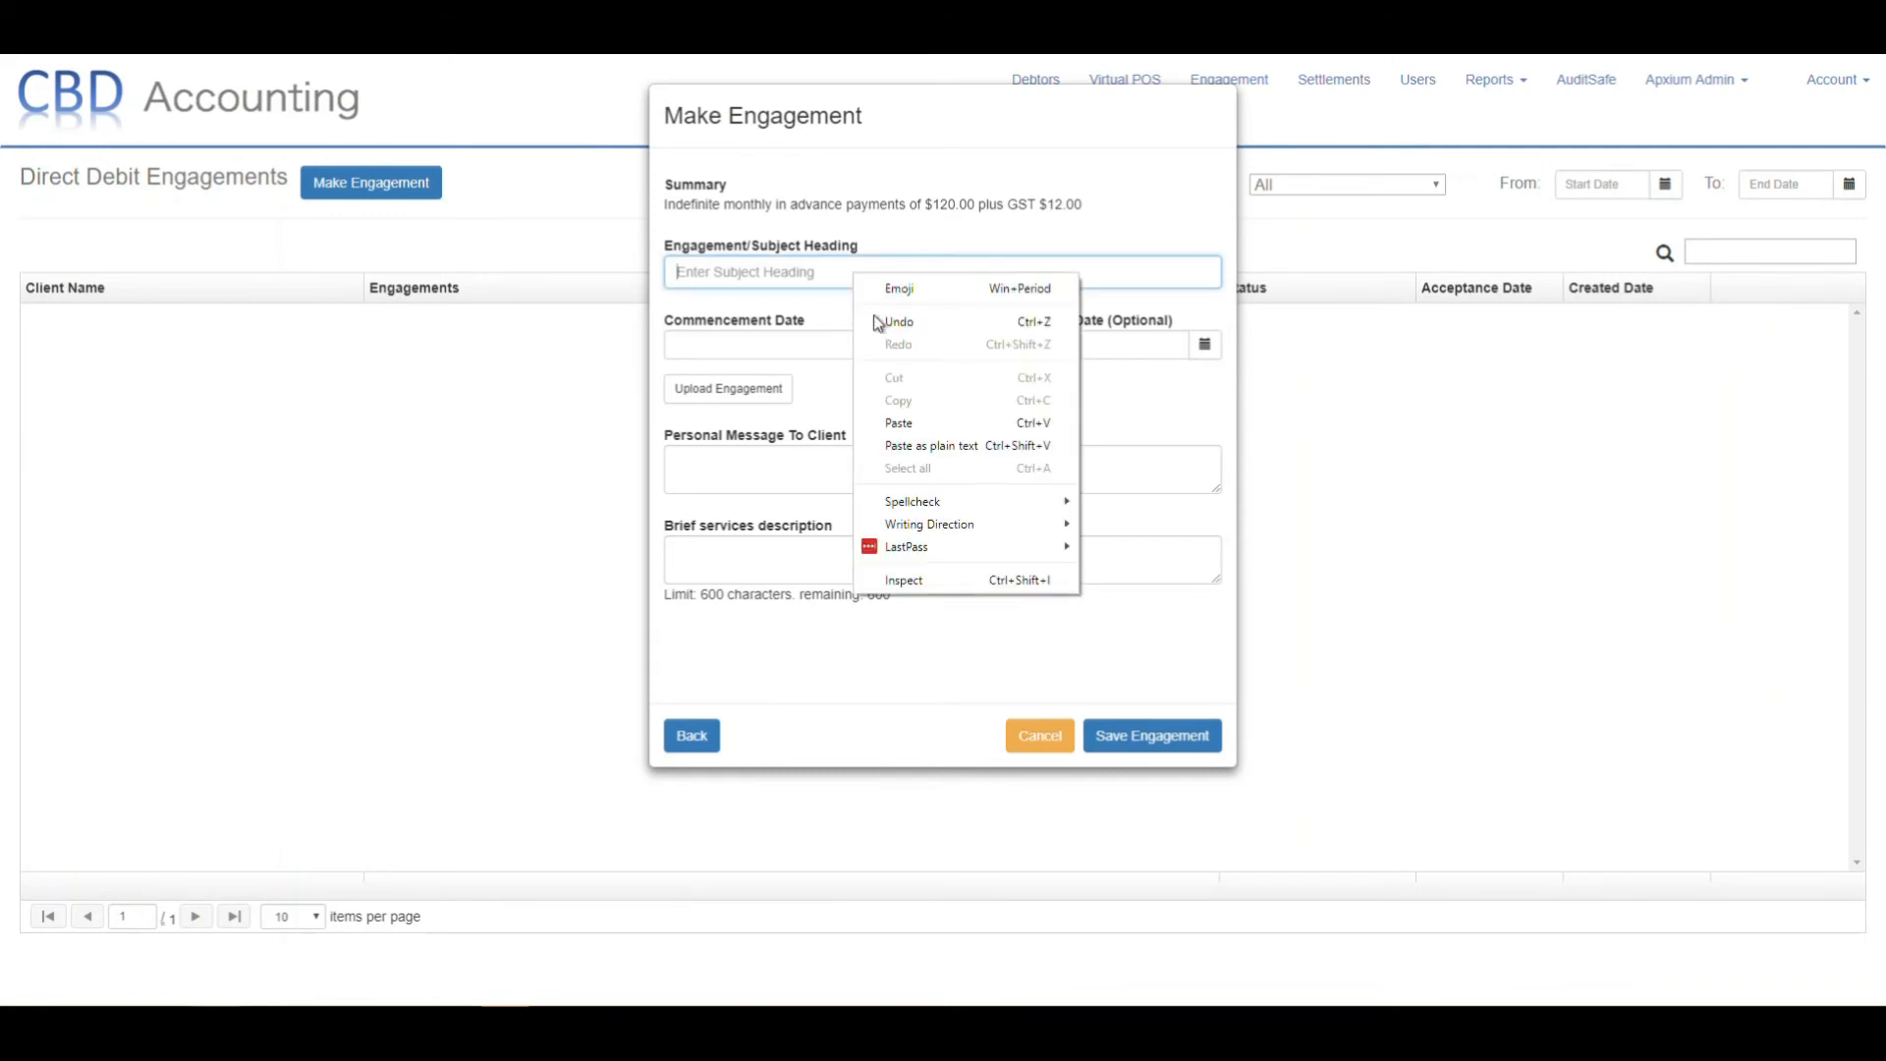
left_click(903, 422)
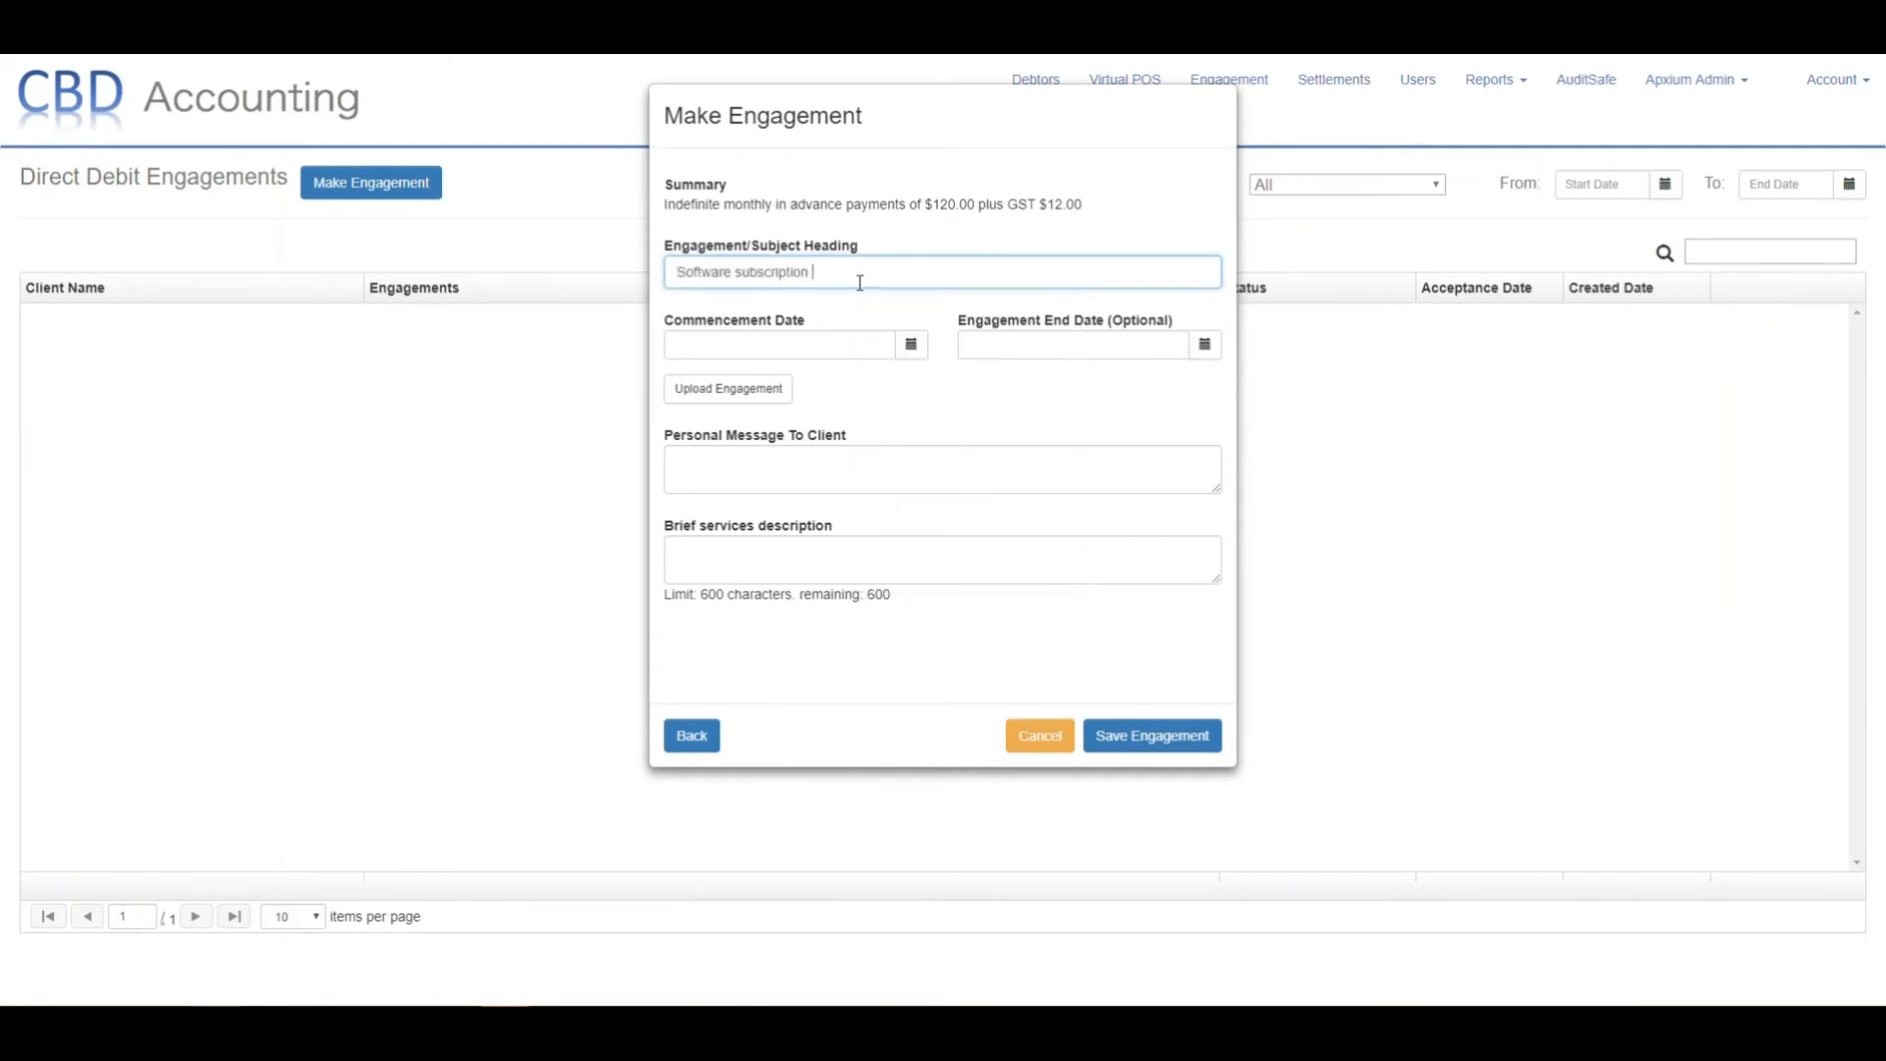
left_click(911, 346)
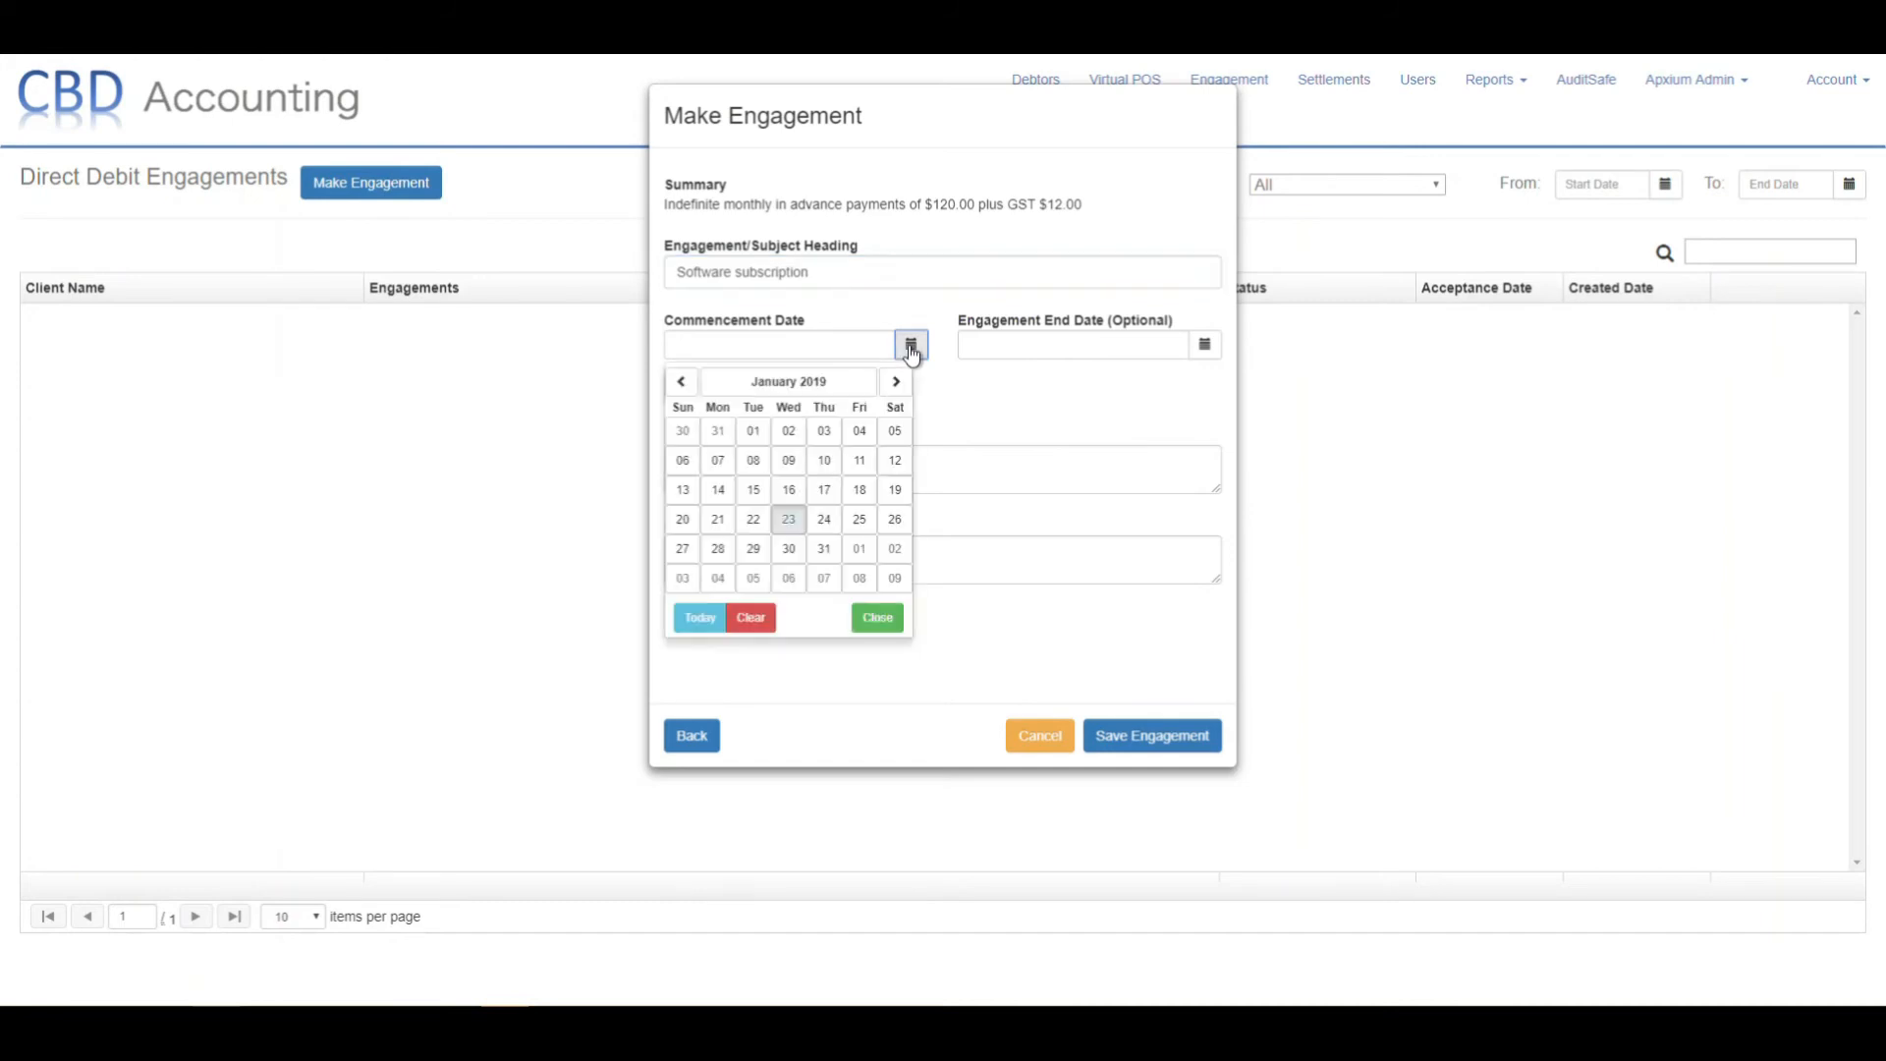
left_click(911, 348)
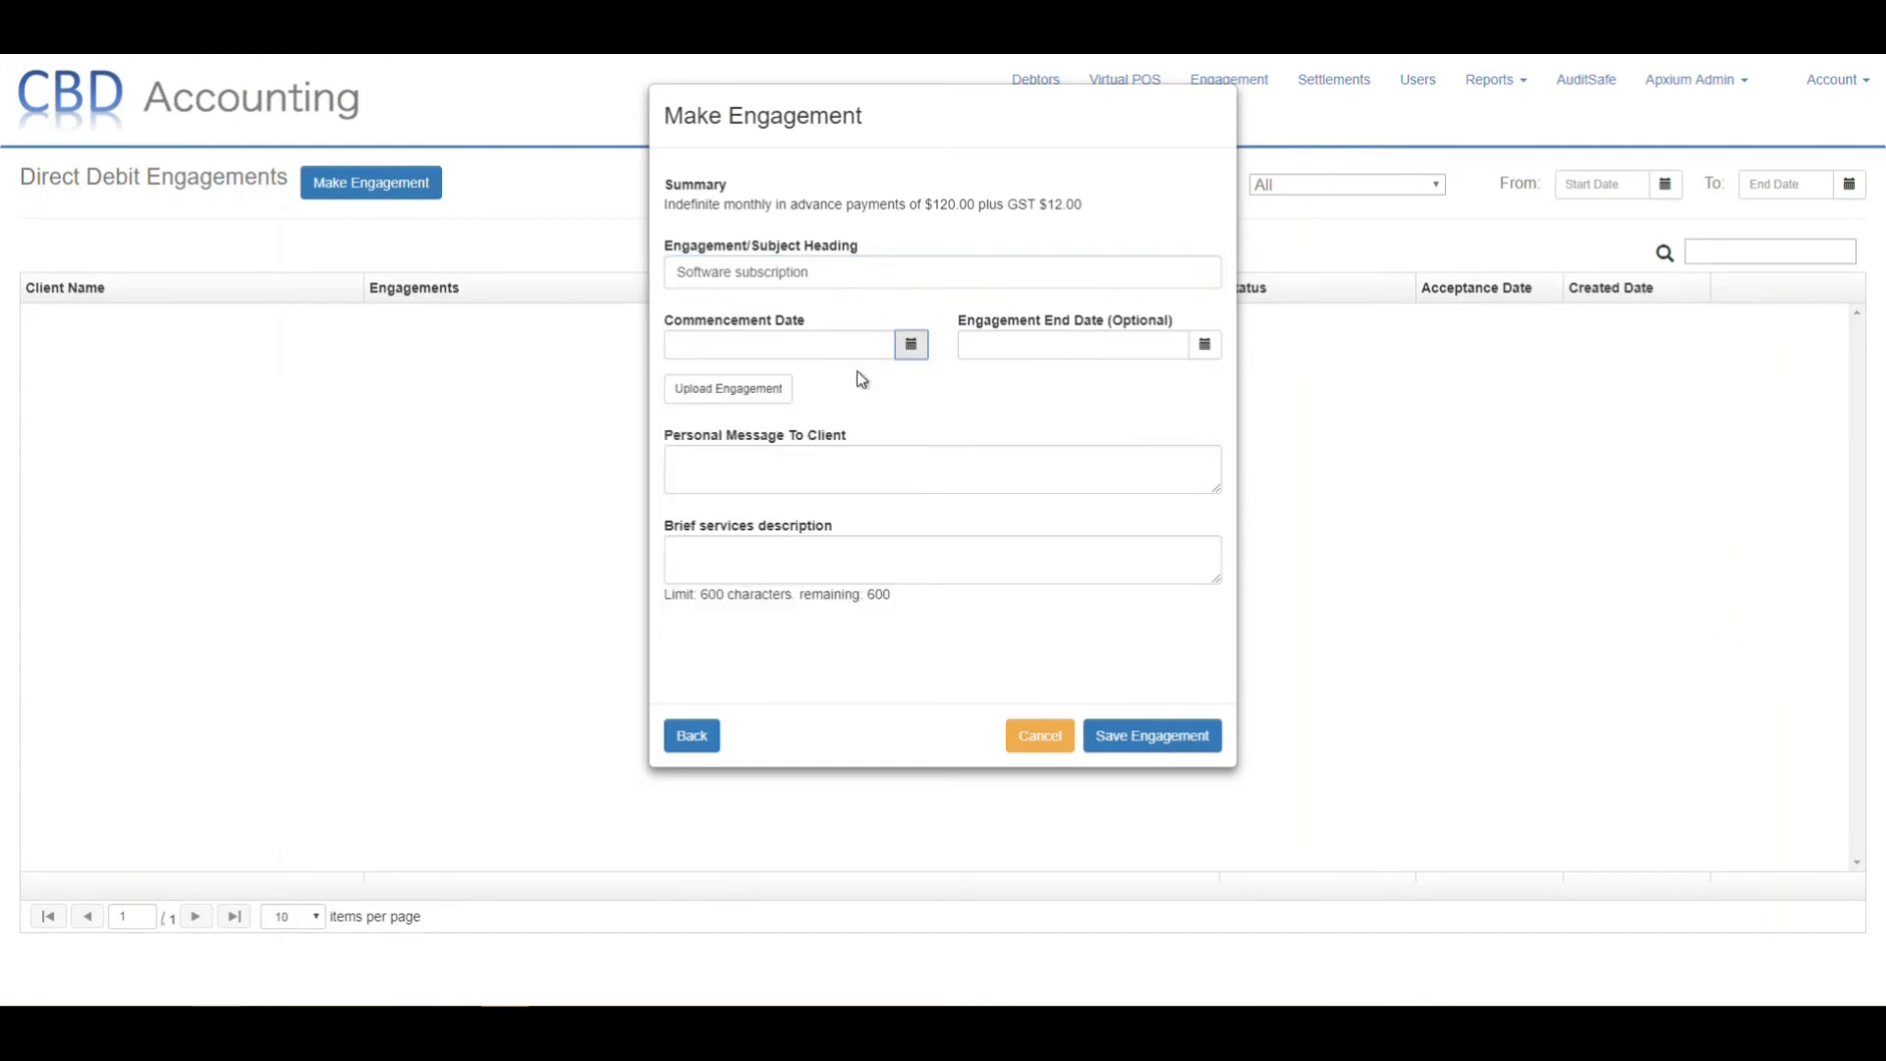
left_click(913, 352)
left_click(786, 549)
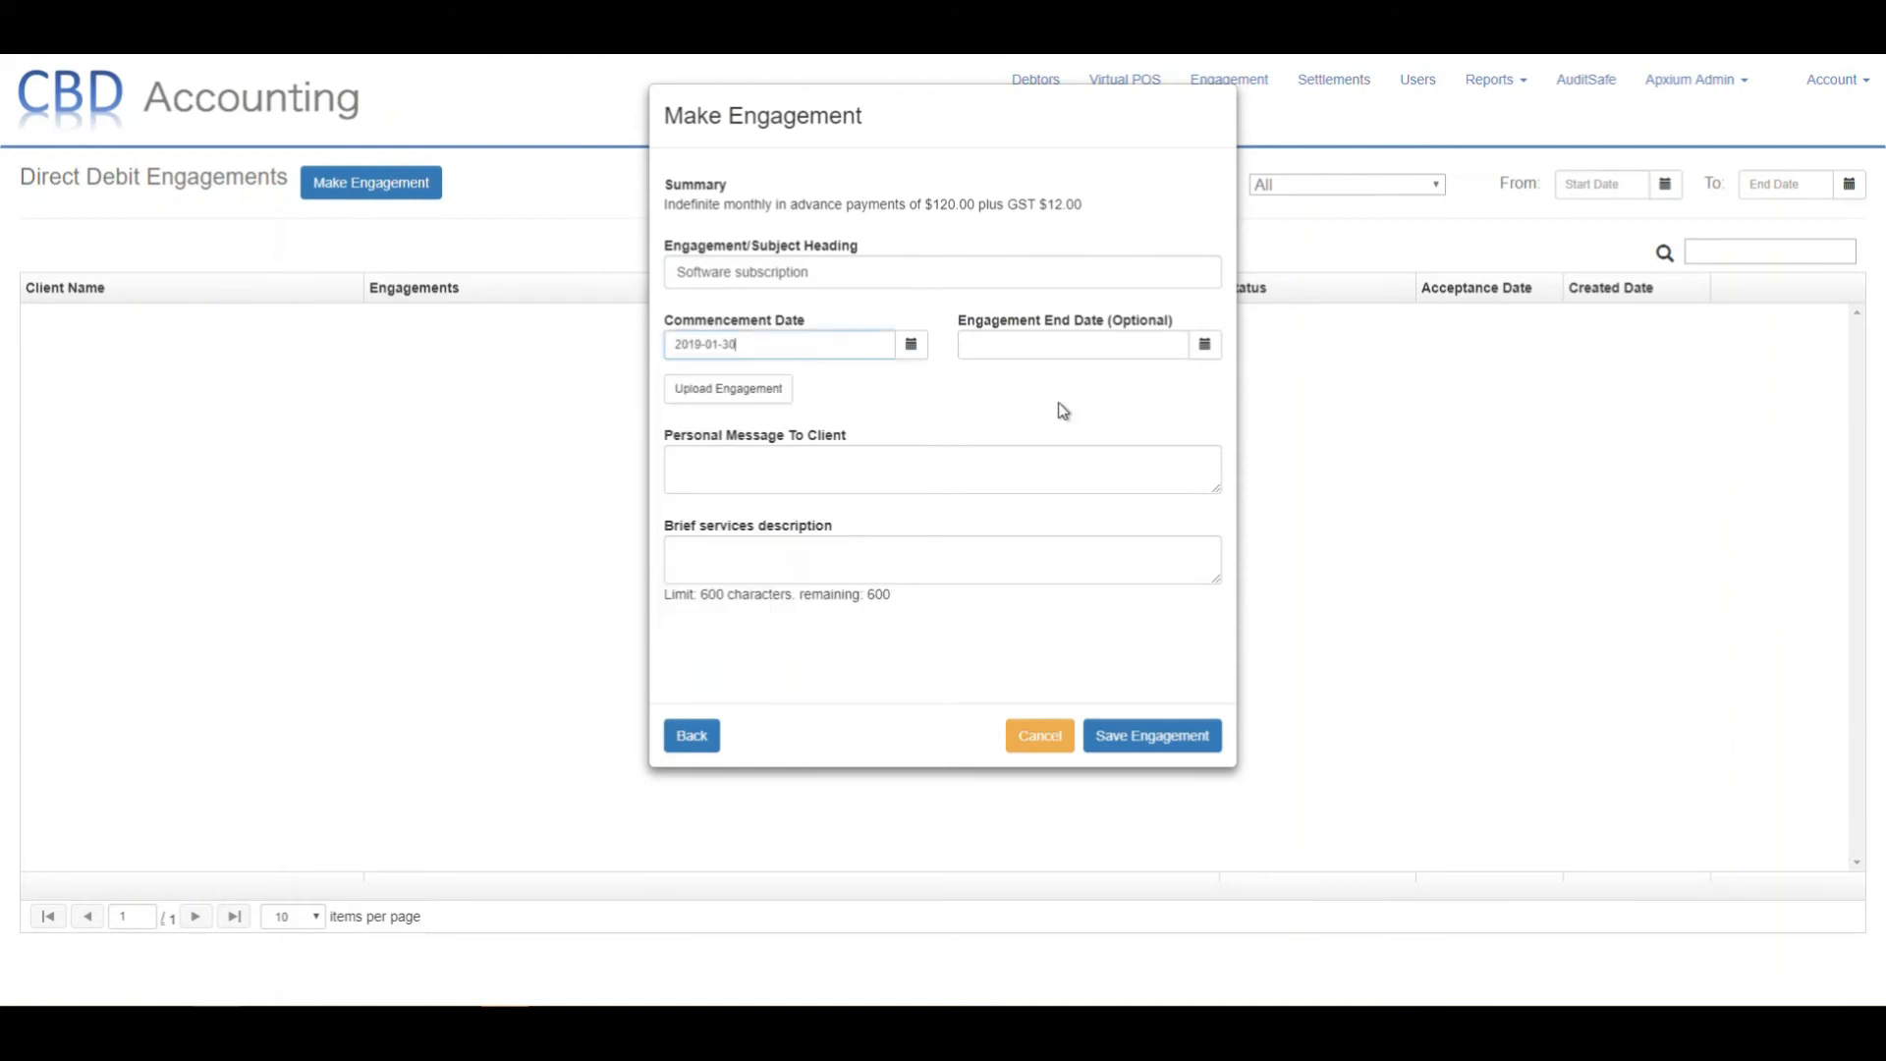
- Set the optional engagement end date to 2019-05-21
left_click(1204, 345)
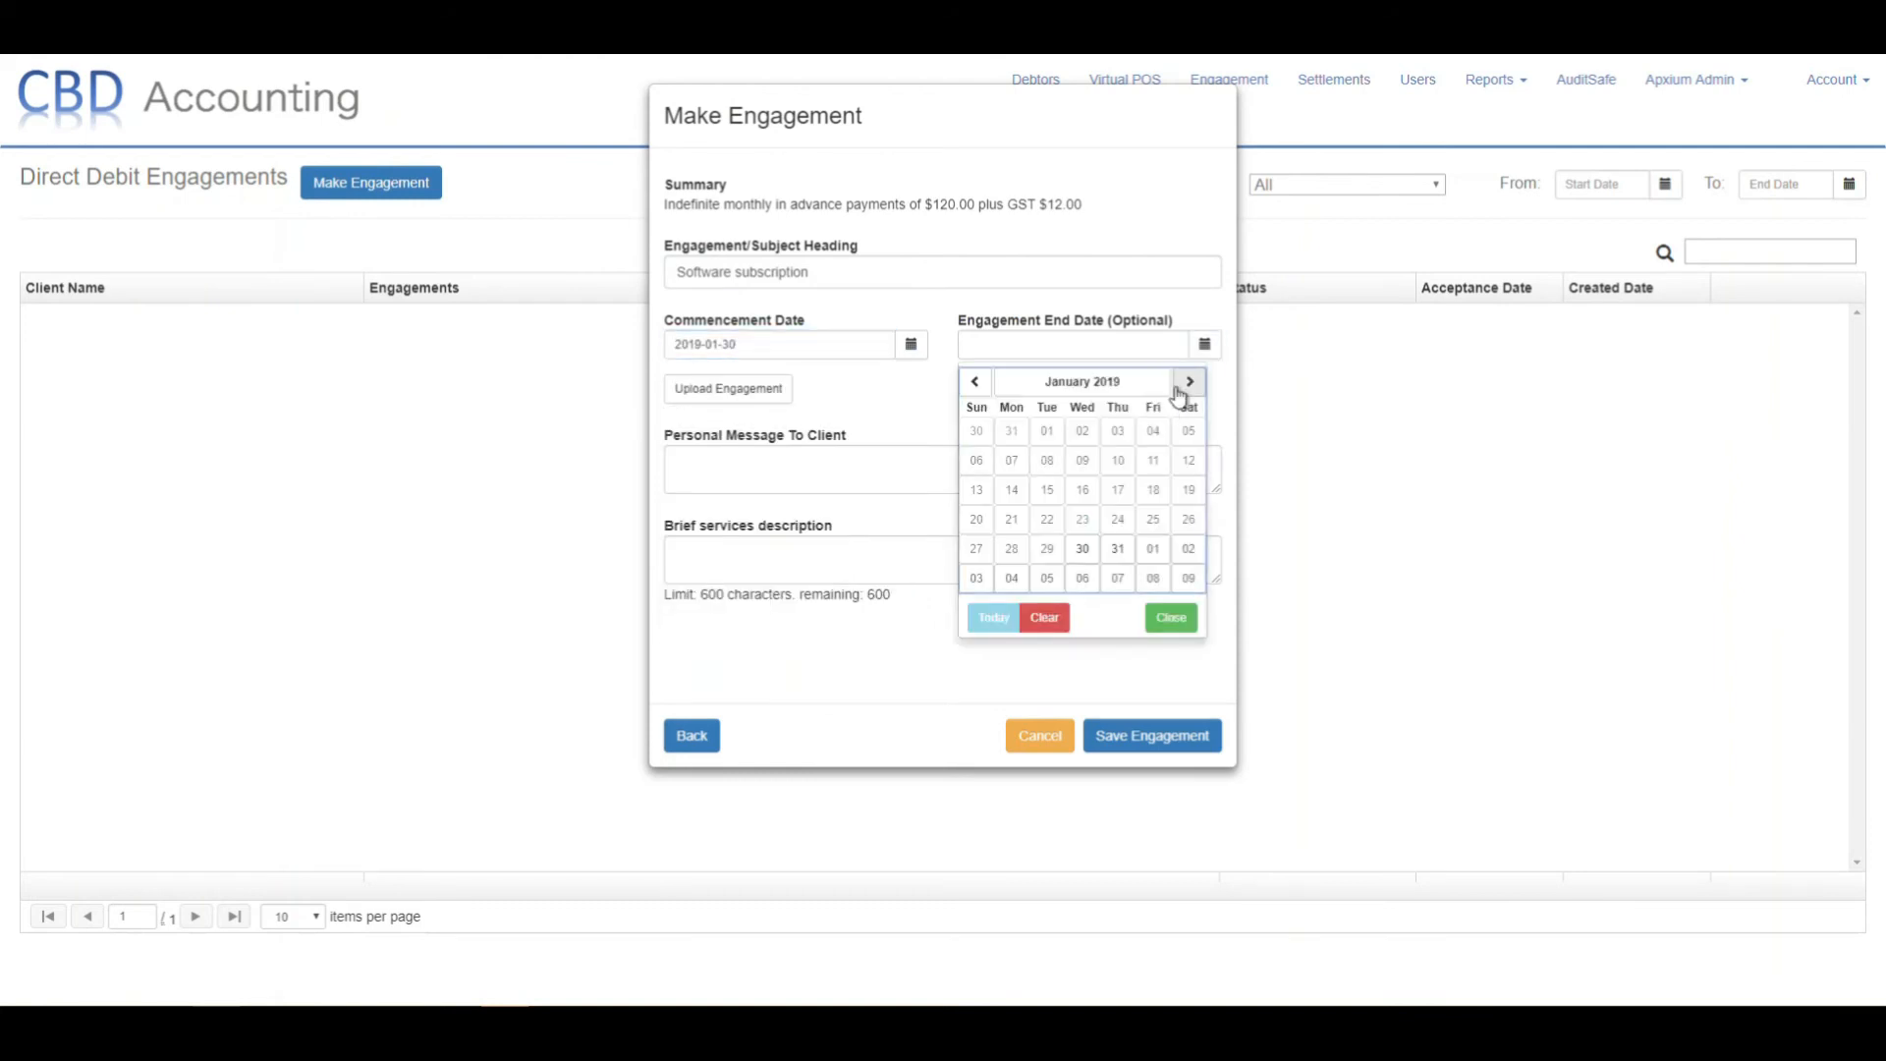
left_click(1188, 383)
left_click(1187, 383)
left_click(1188, 383)
left_click(1187, 383)
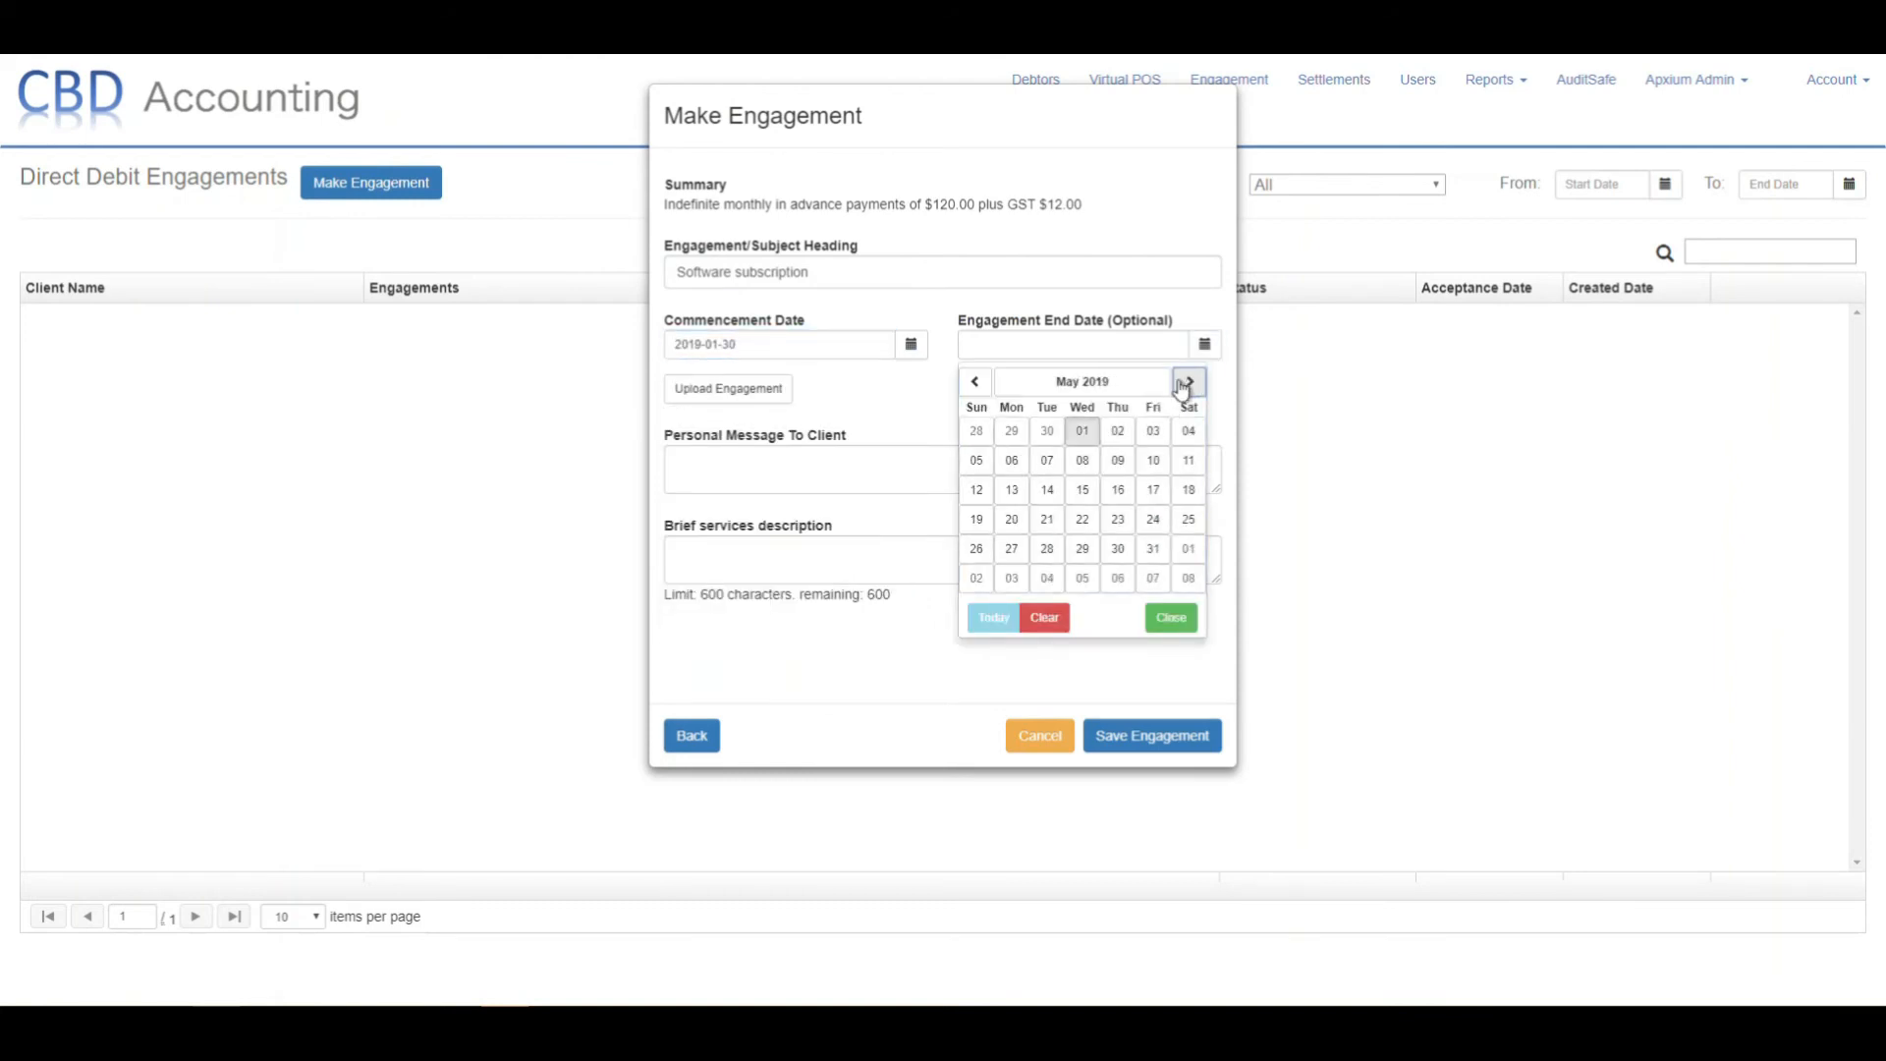
left_click(1047, 519)
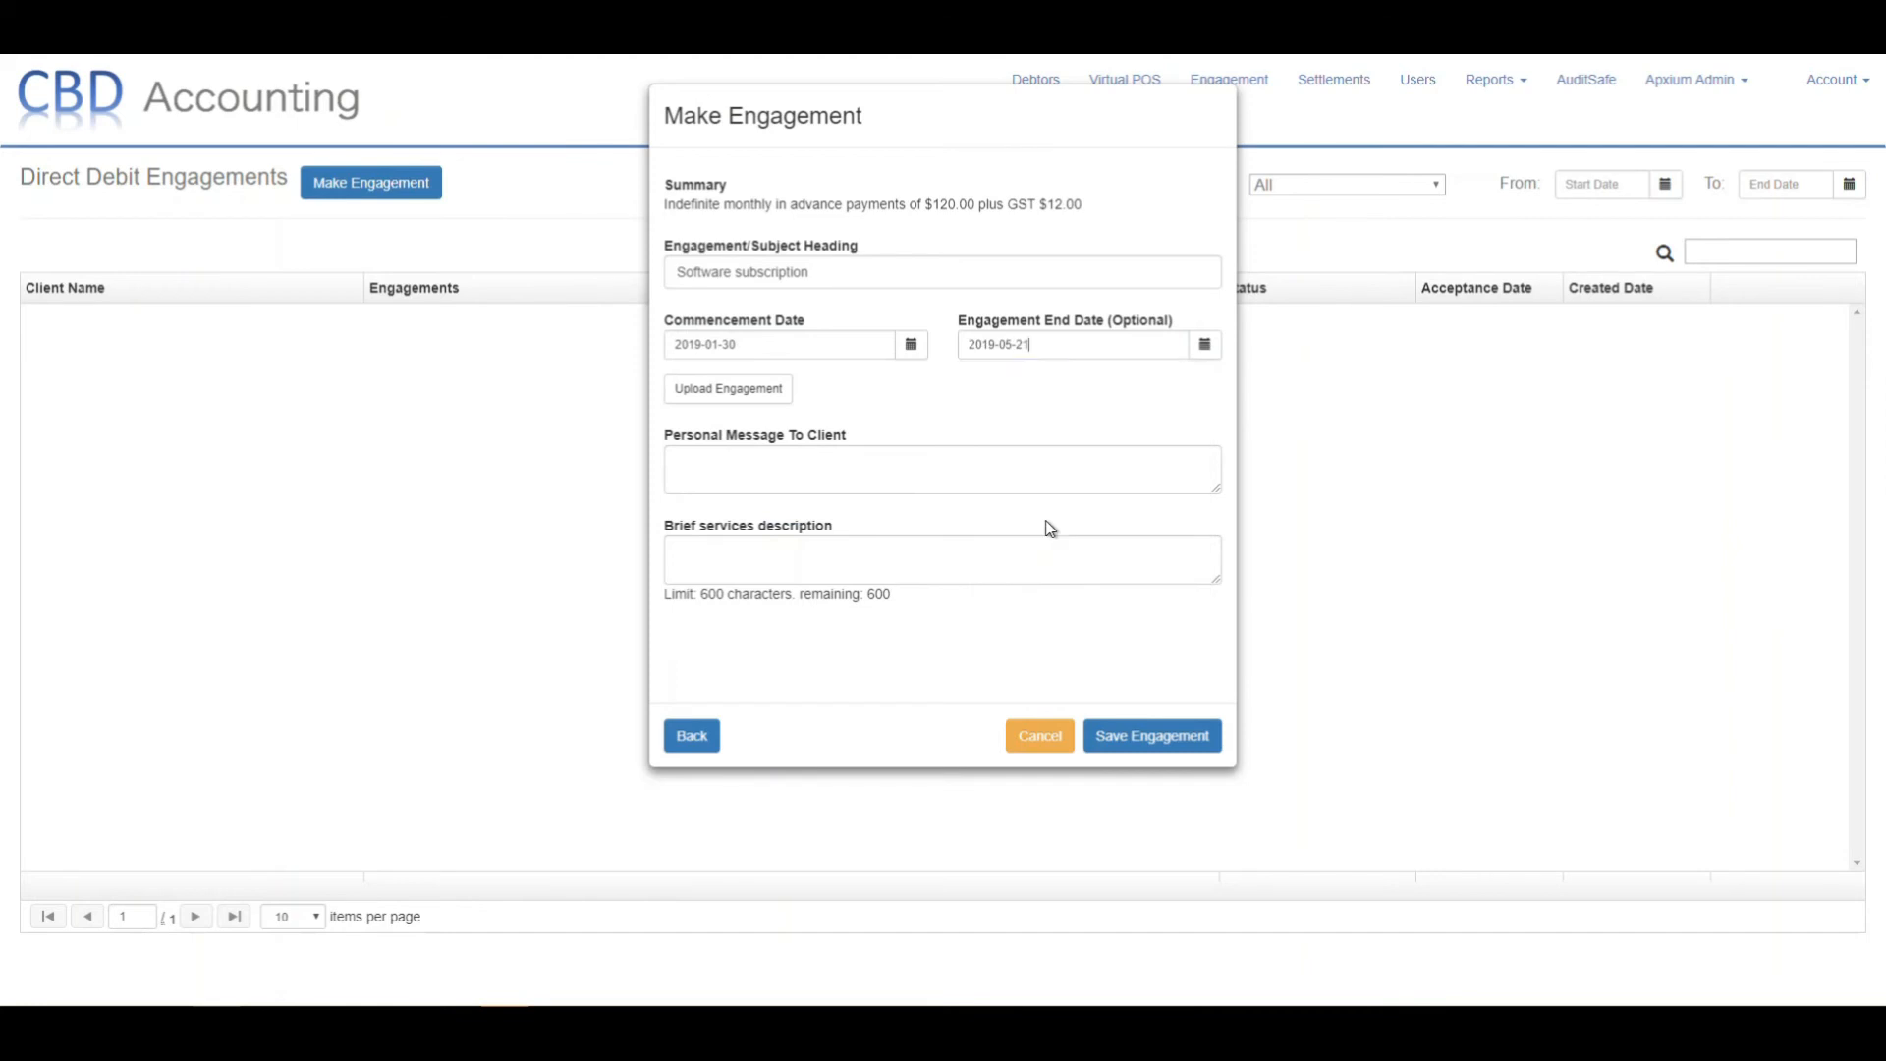
- Upload "CBD Accounting Software subscription engagement document.pdf" from the Documents folder as the engagement document
left_click(754, 395)
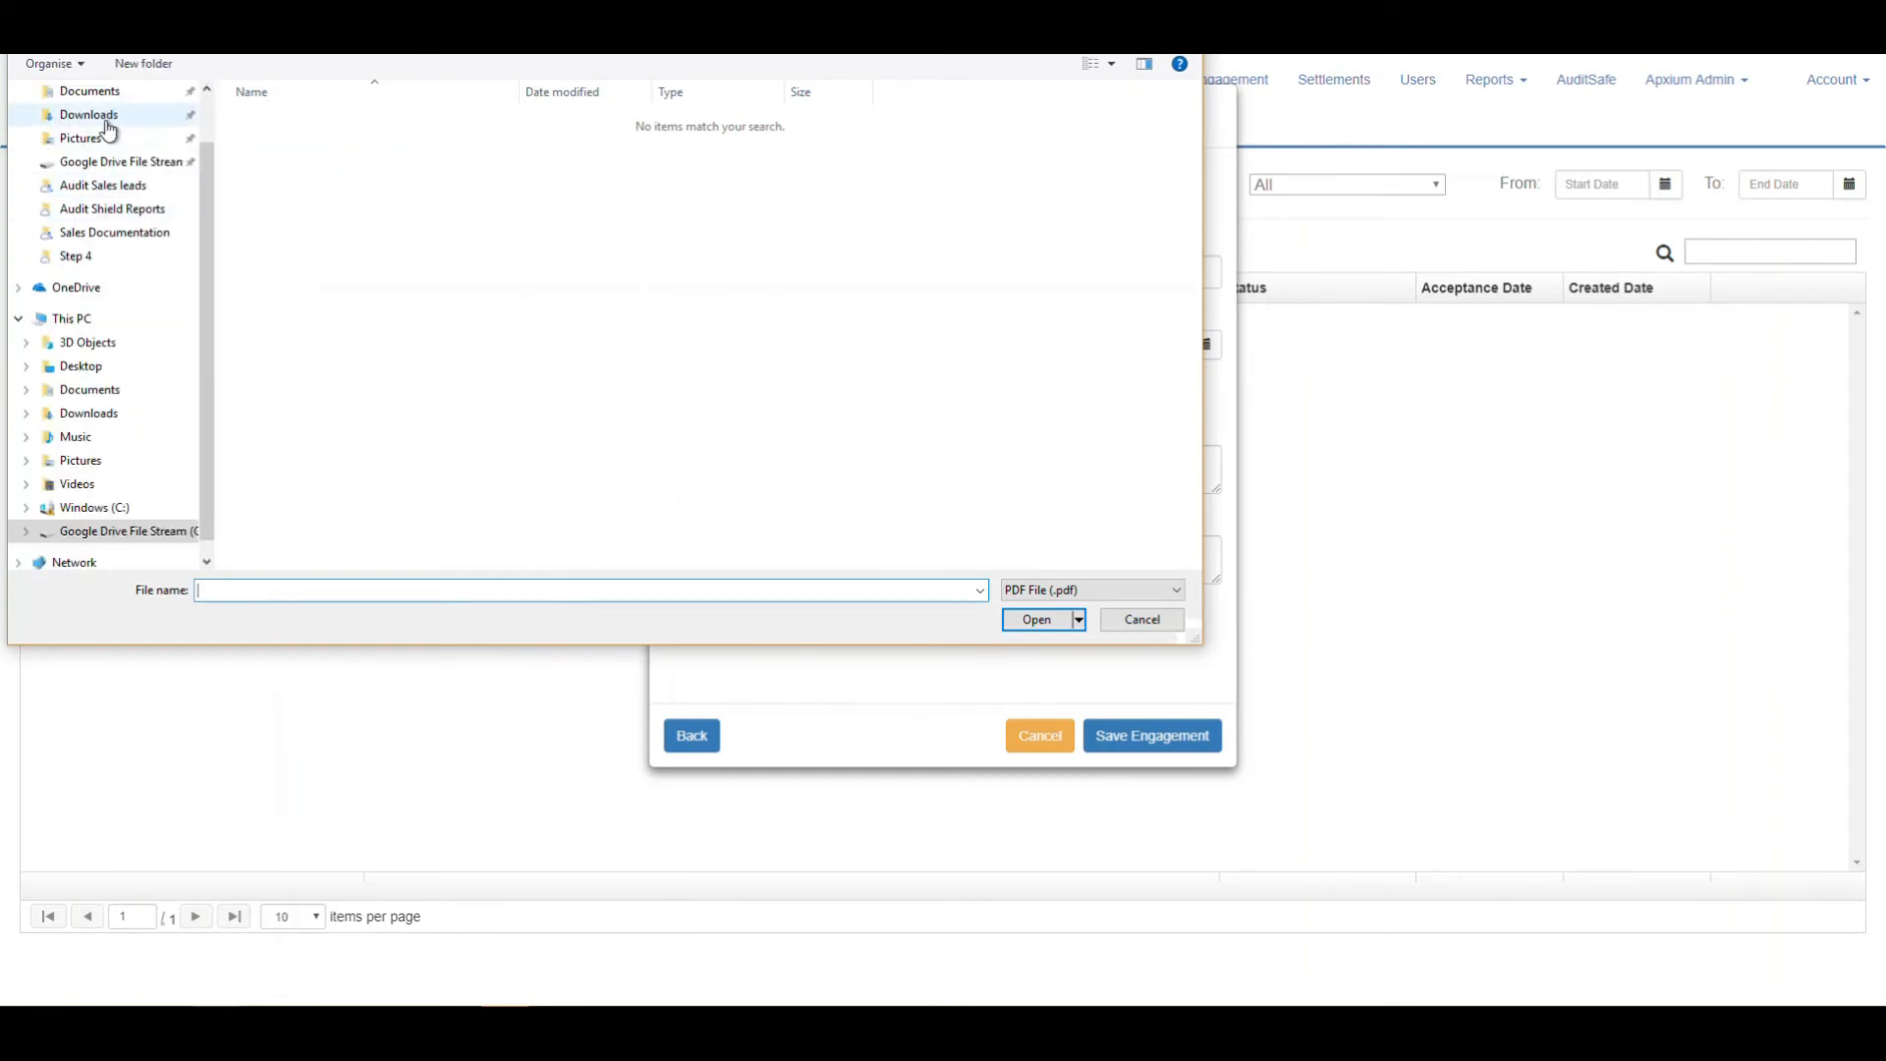
left_click(138, 95)
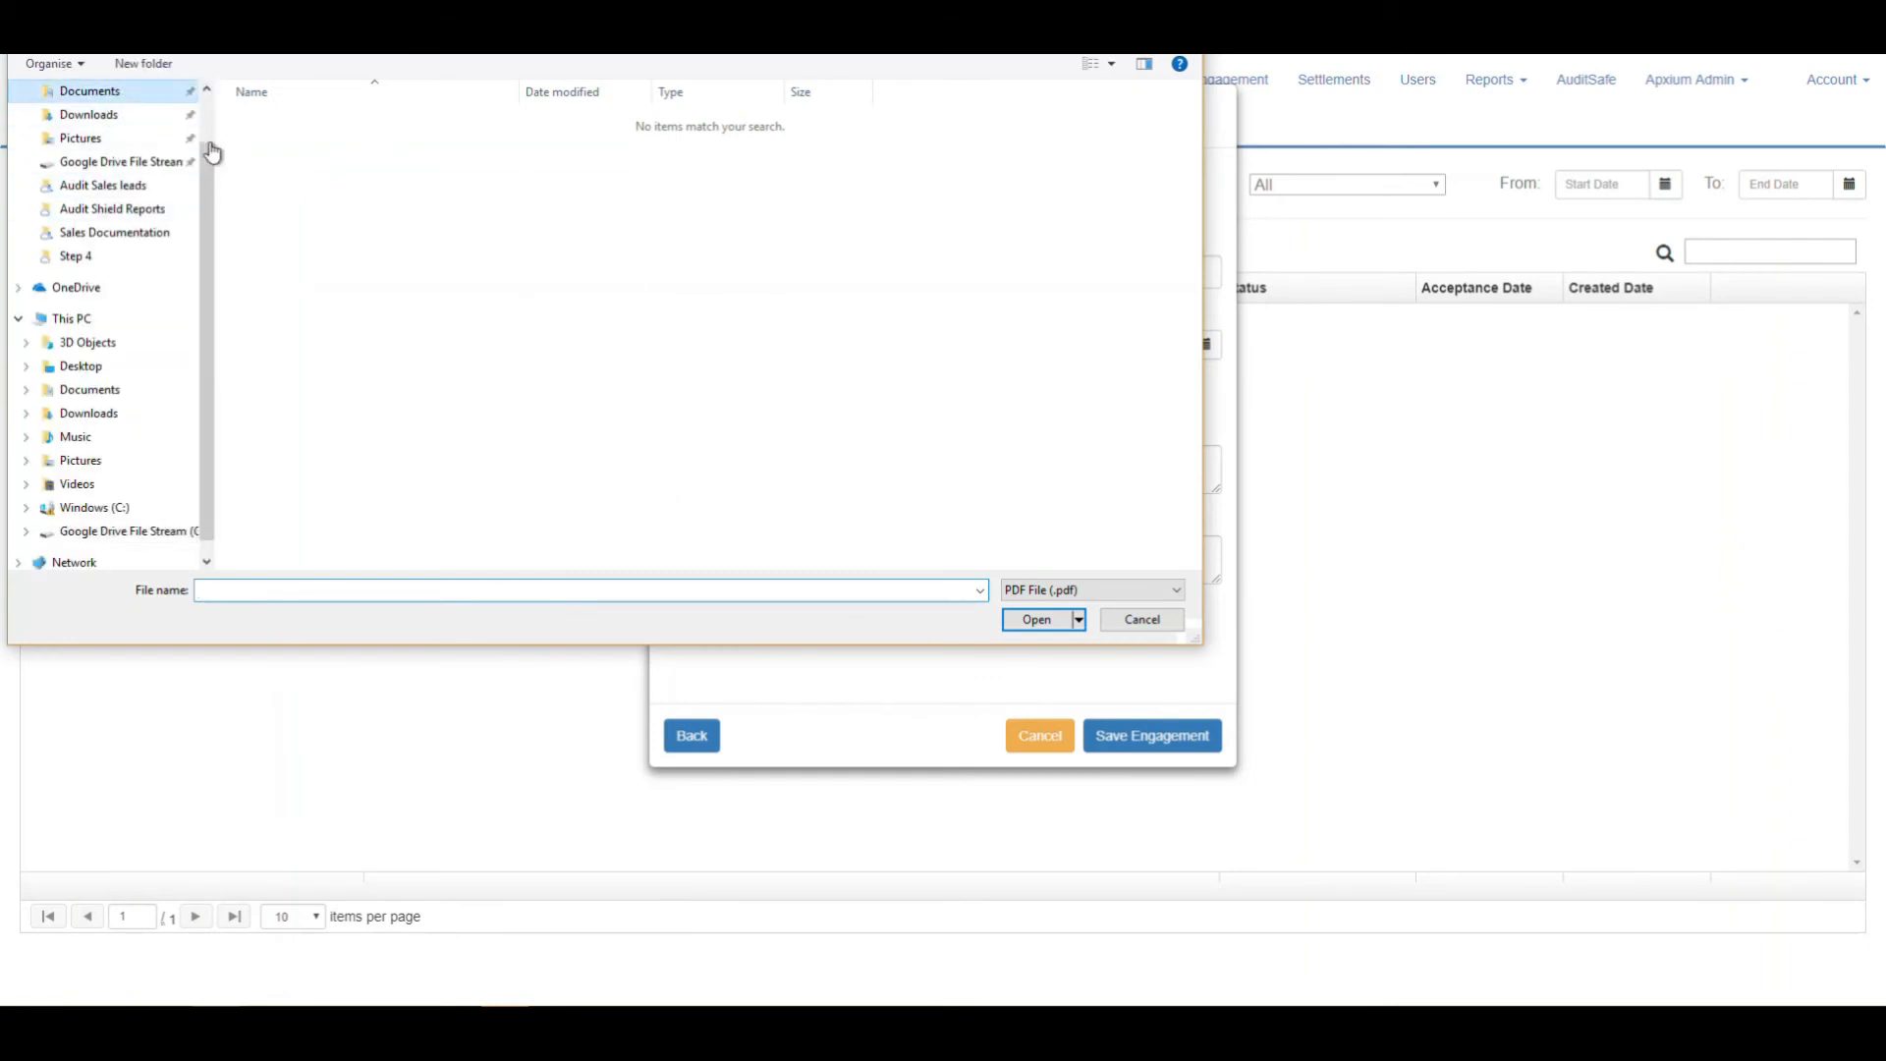
left_click(344, 120)
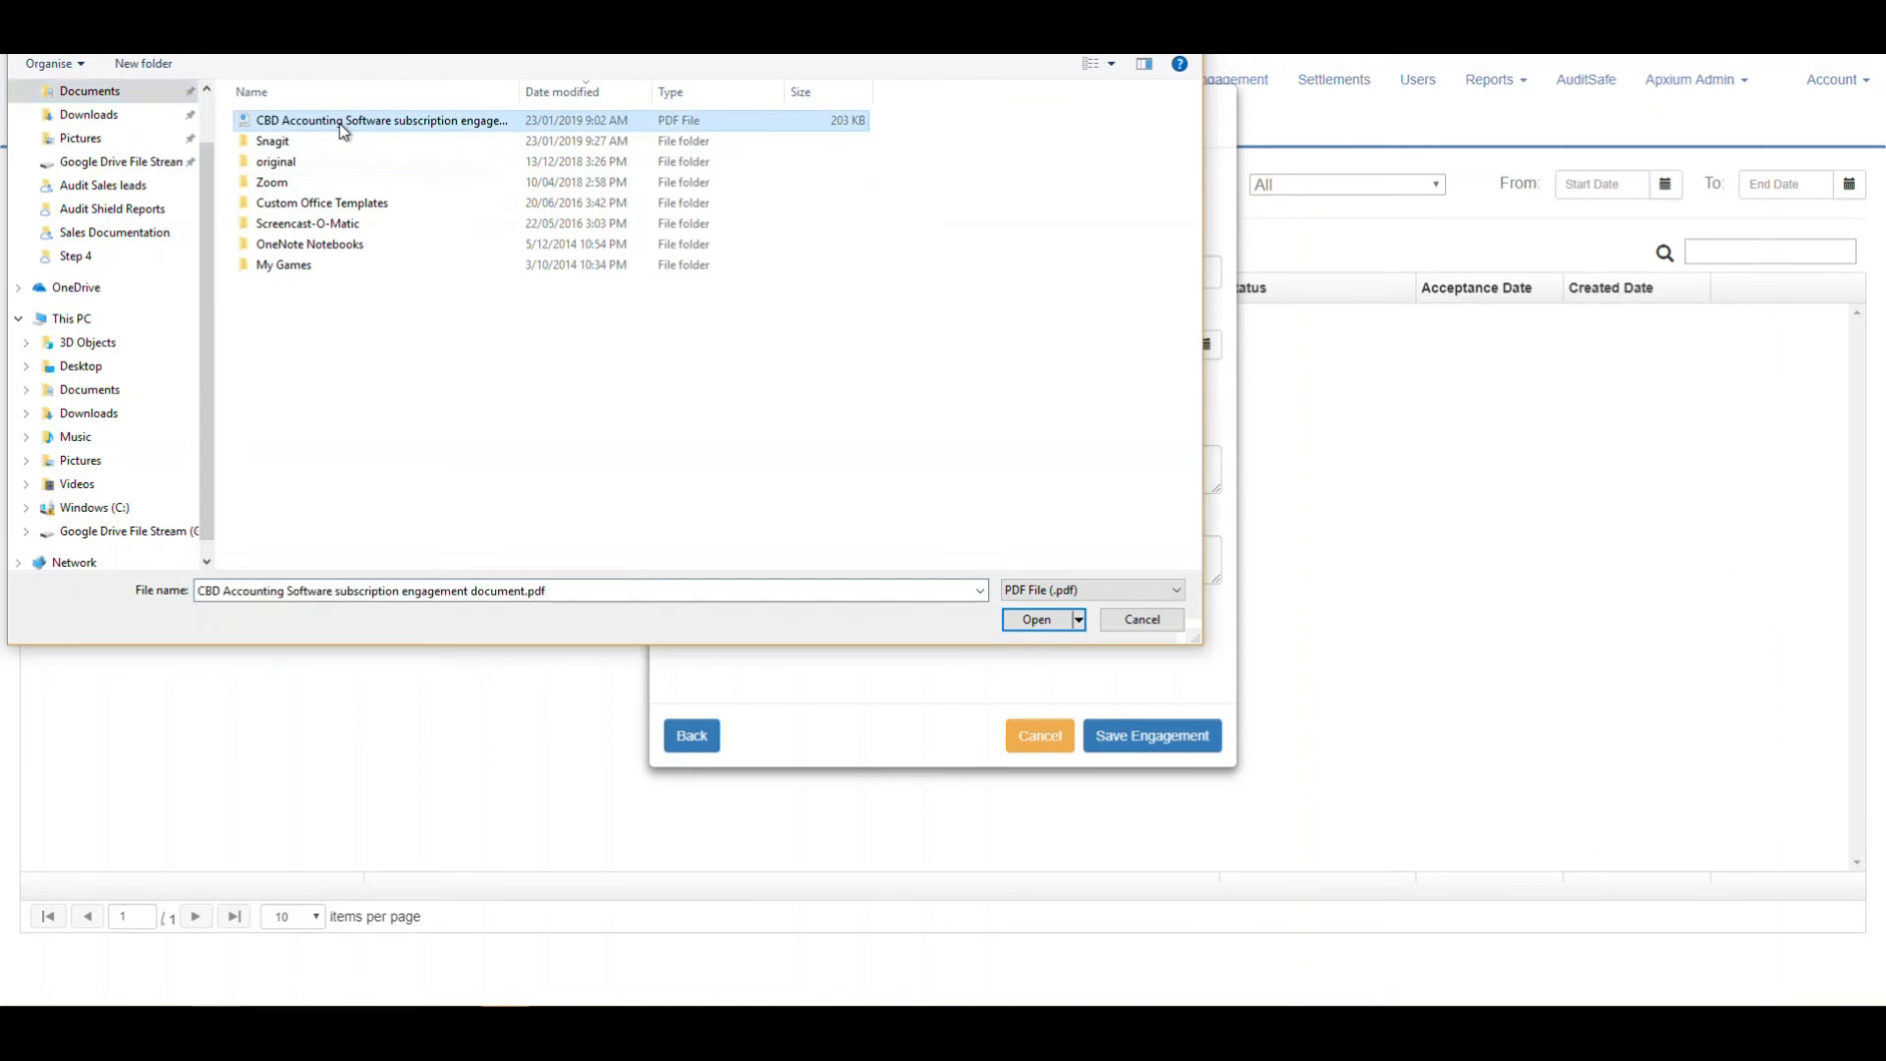
left_click(1027, 621)
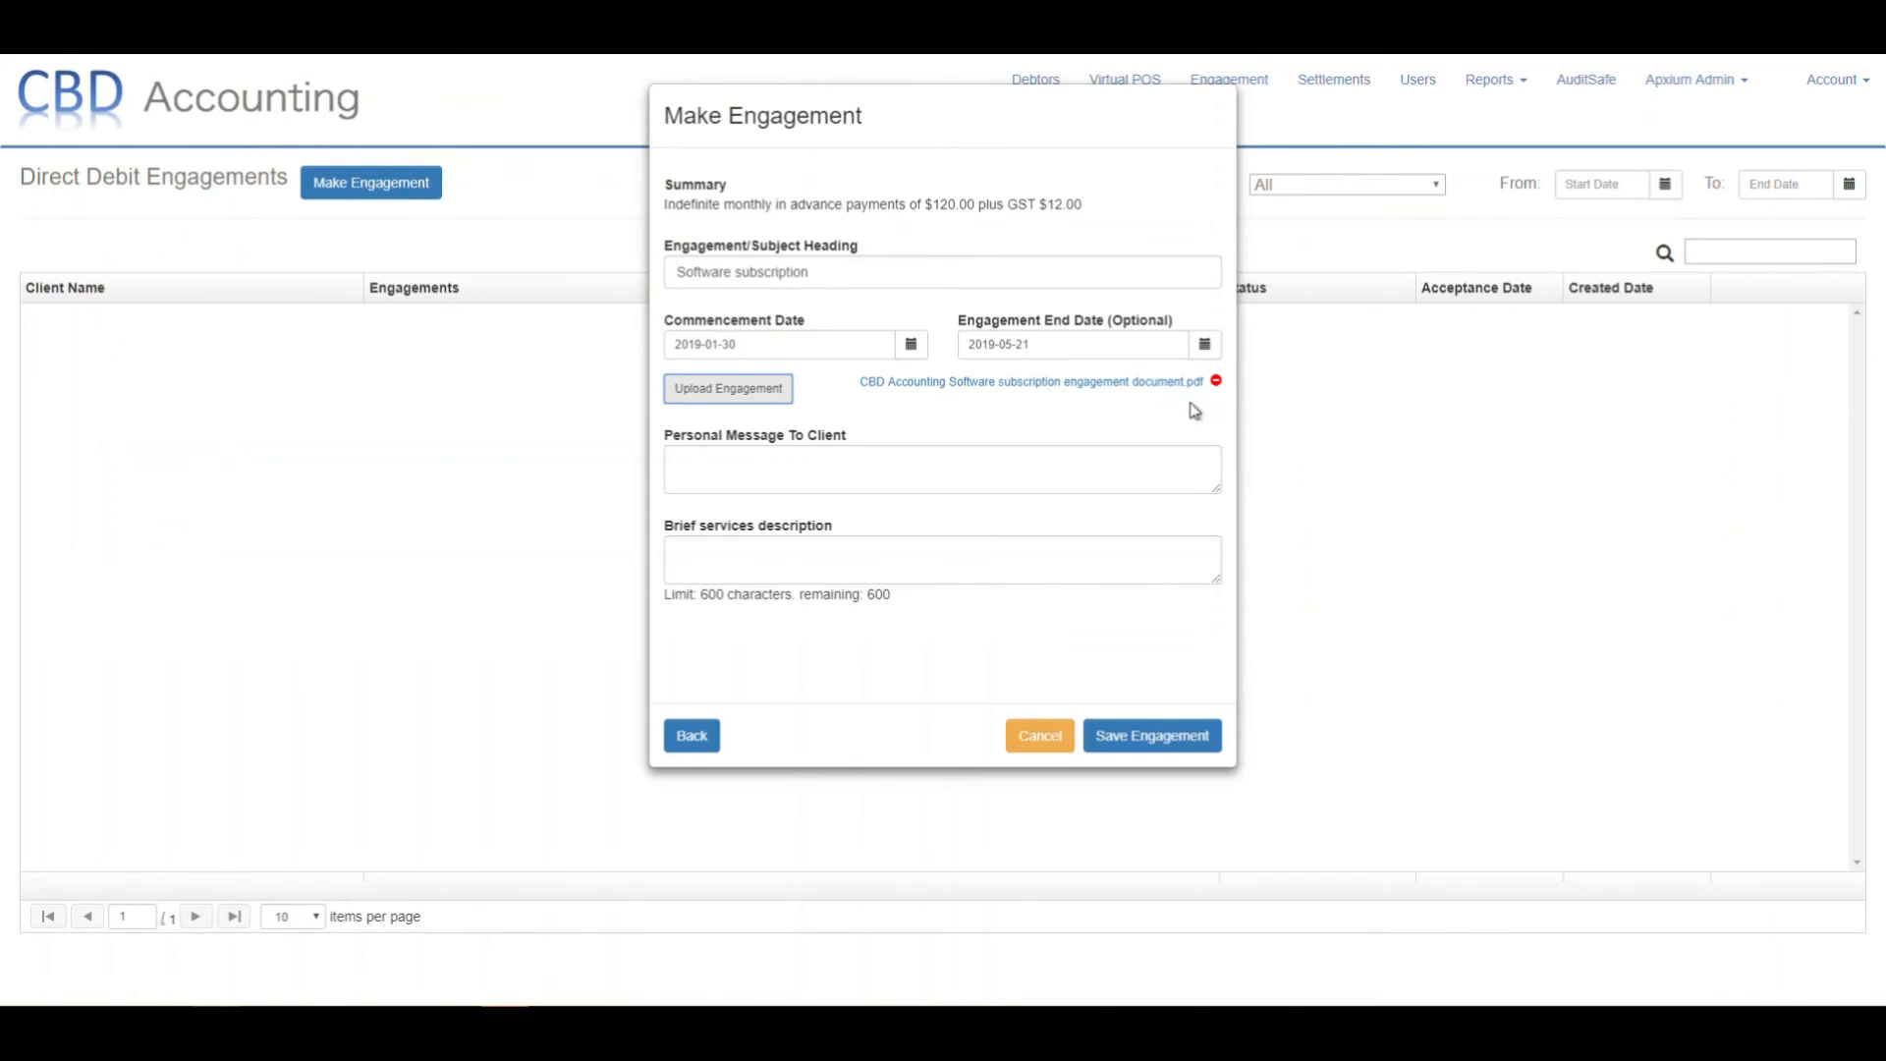
- Paste the prepared personal message to the client about the electronic engagement for the monthly accounting software subscription
left_click(910, 481)
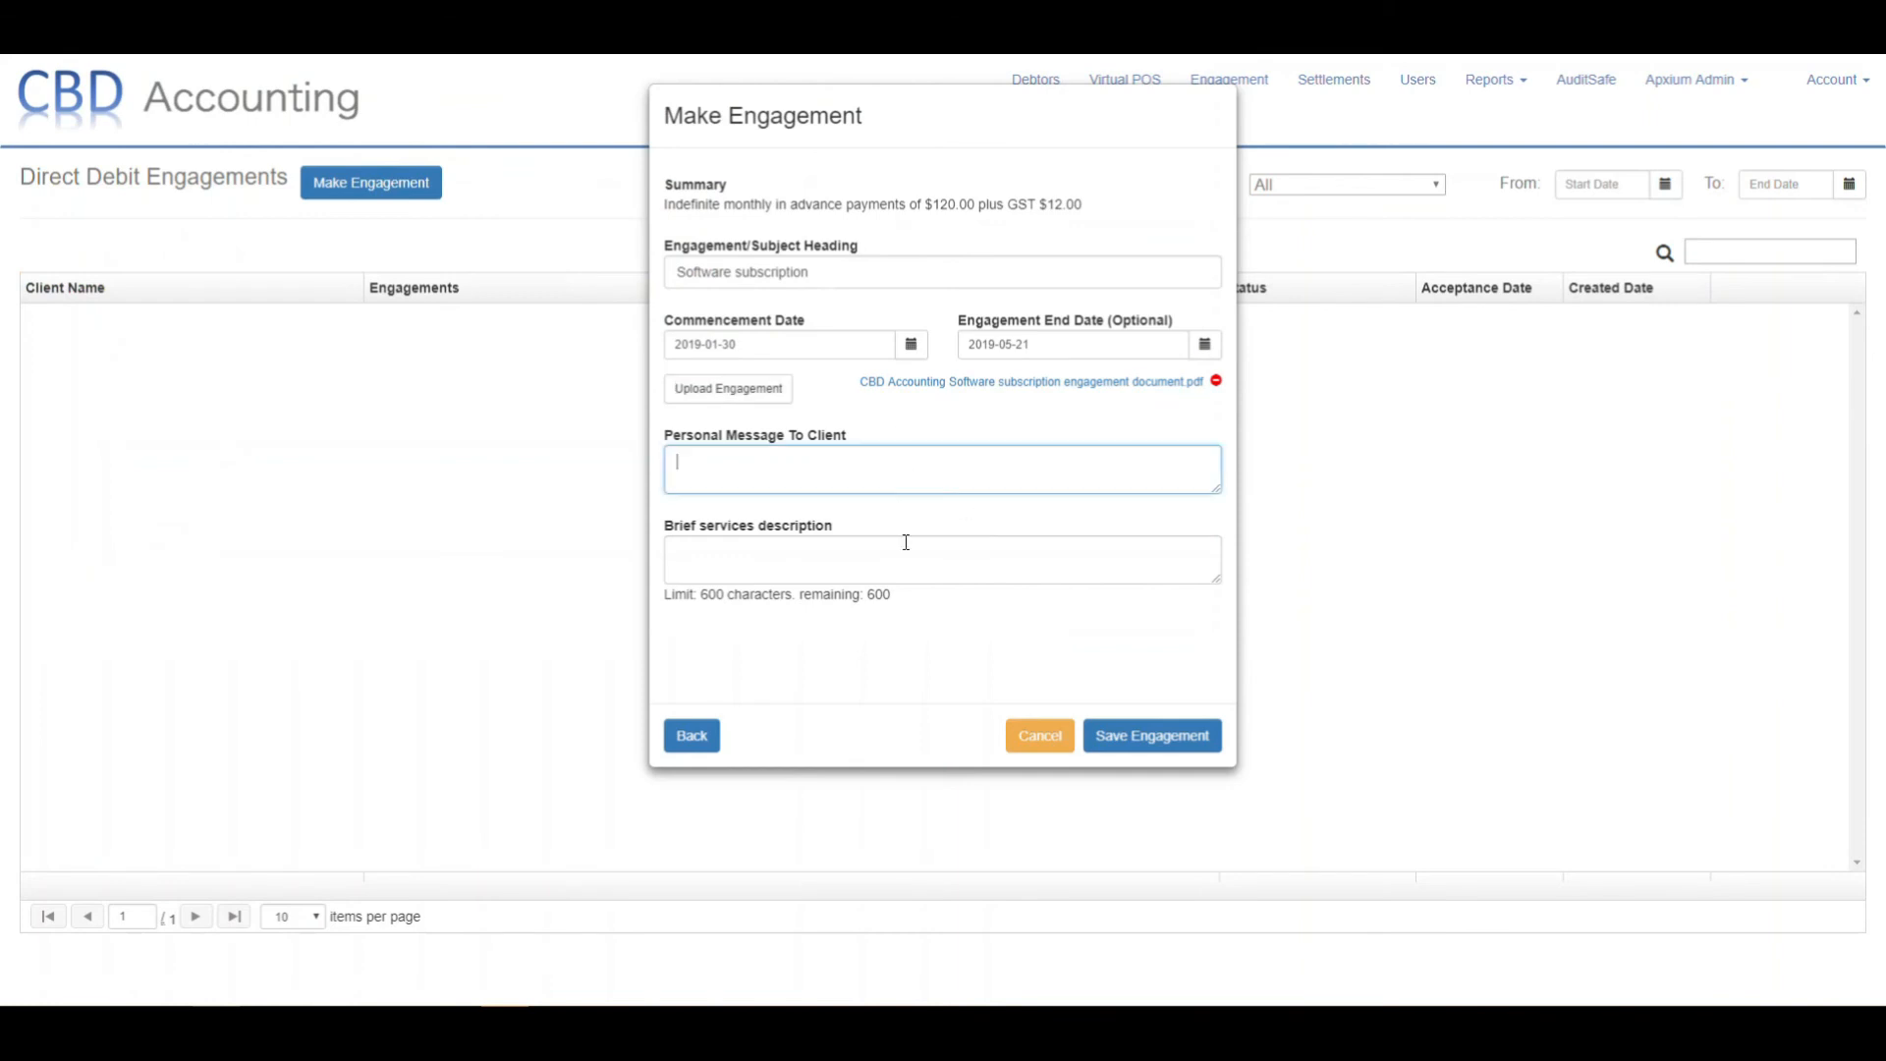
left_click(896, 556)
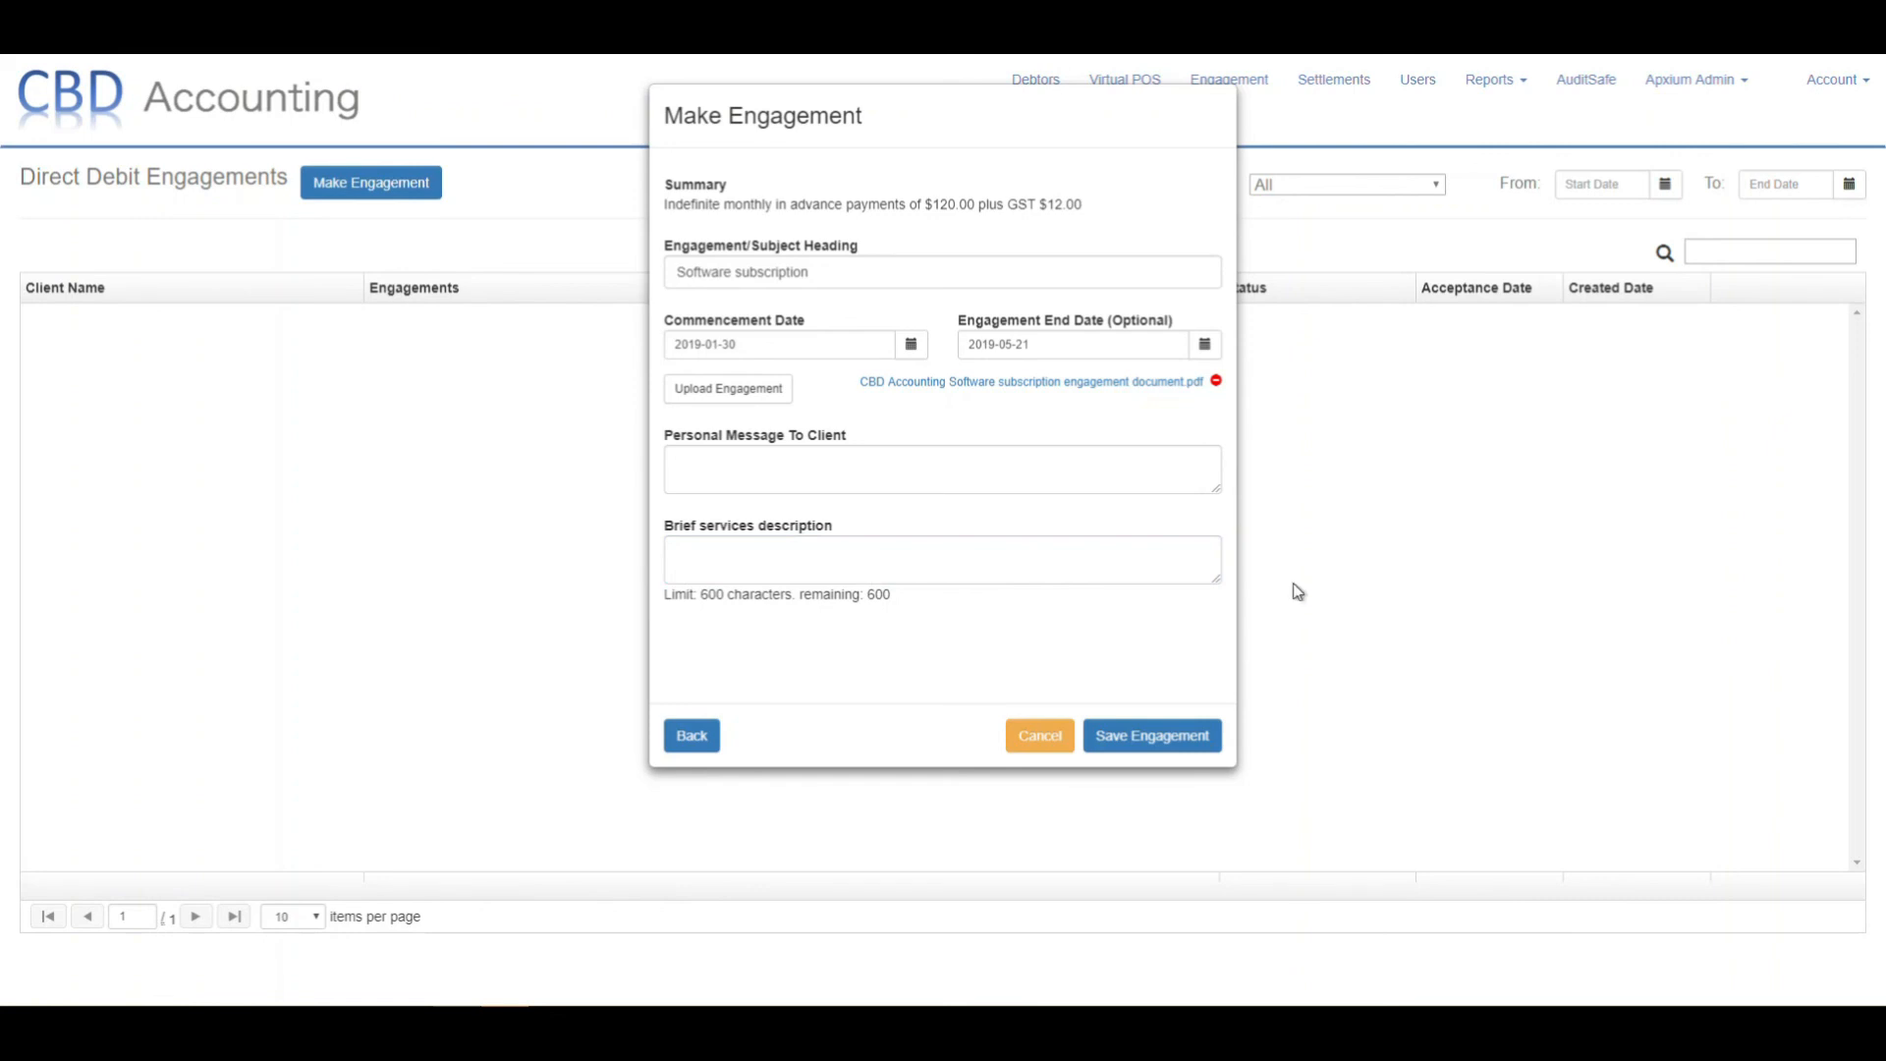
right_click(699, 458)
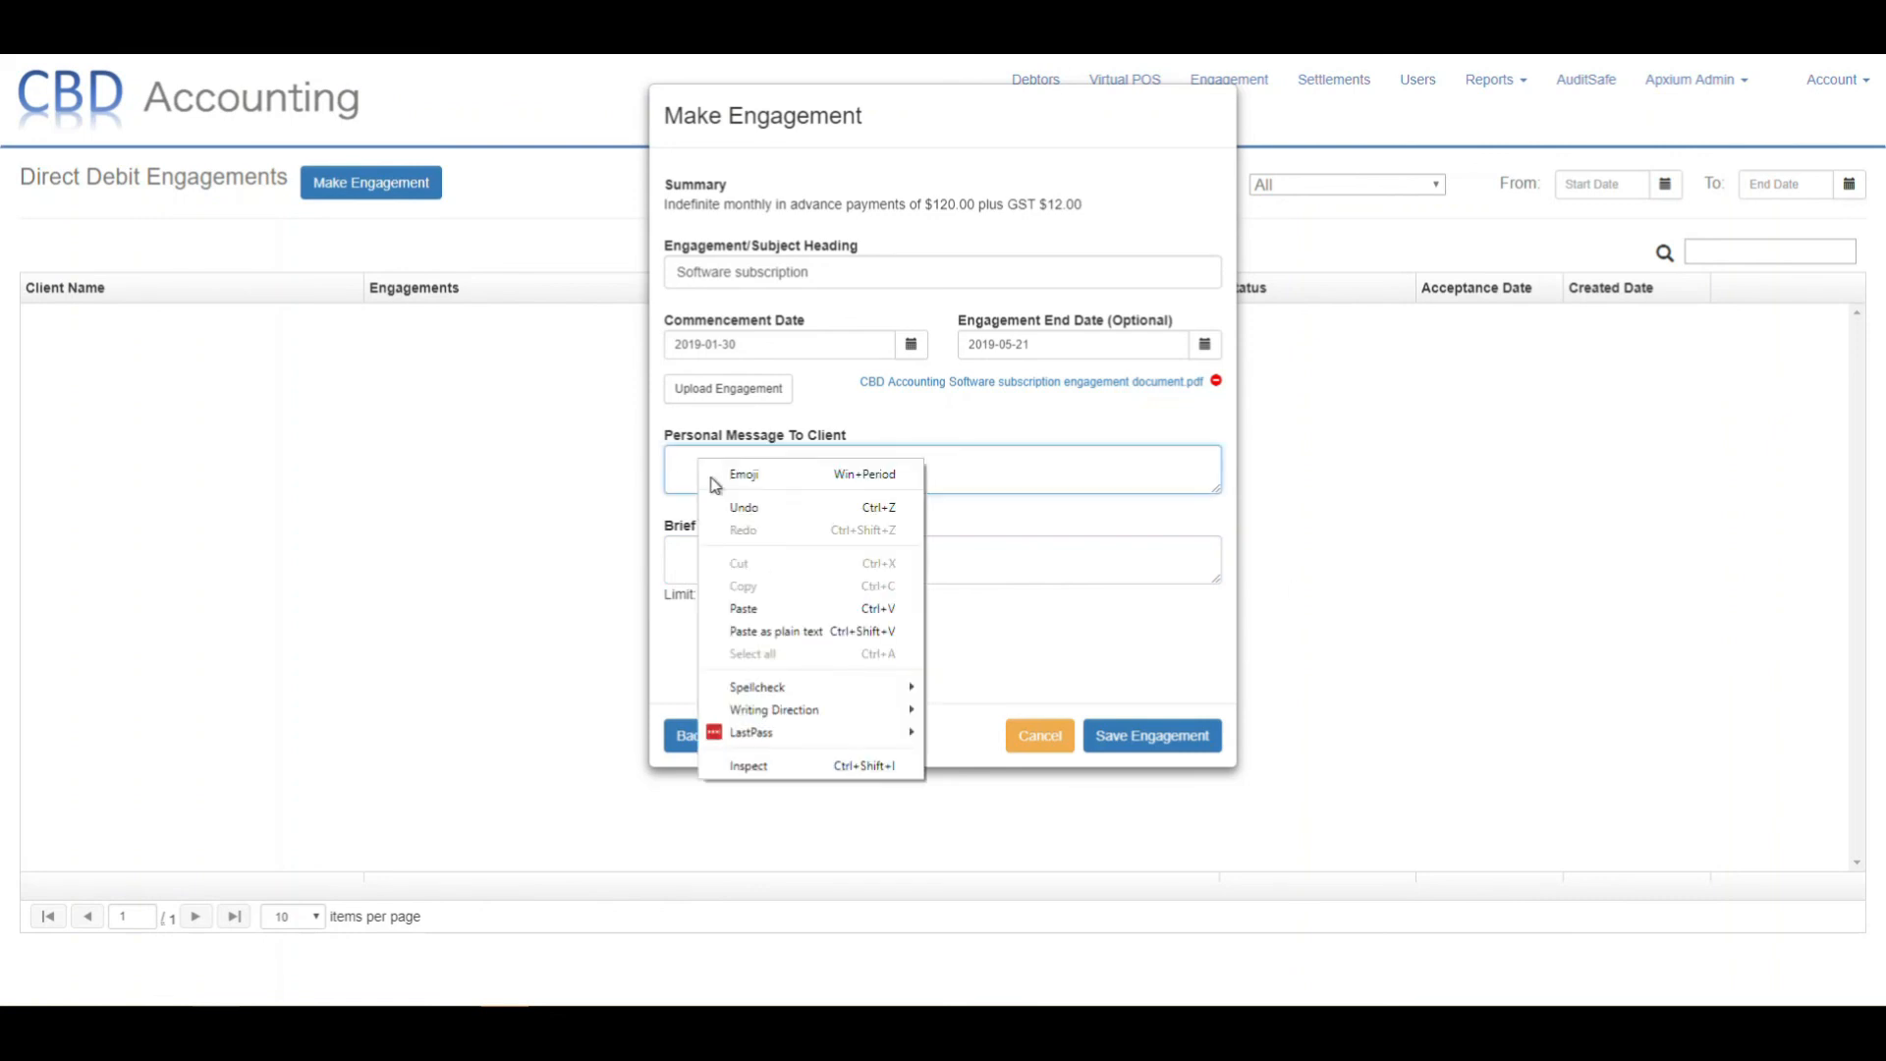
left_click(762, 609)
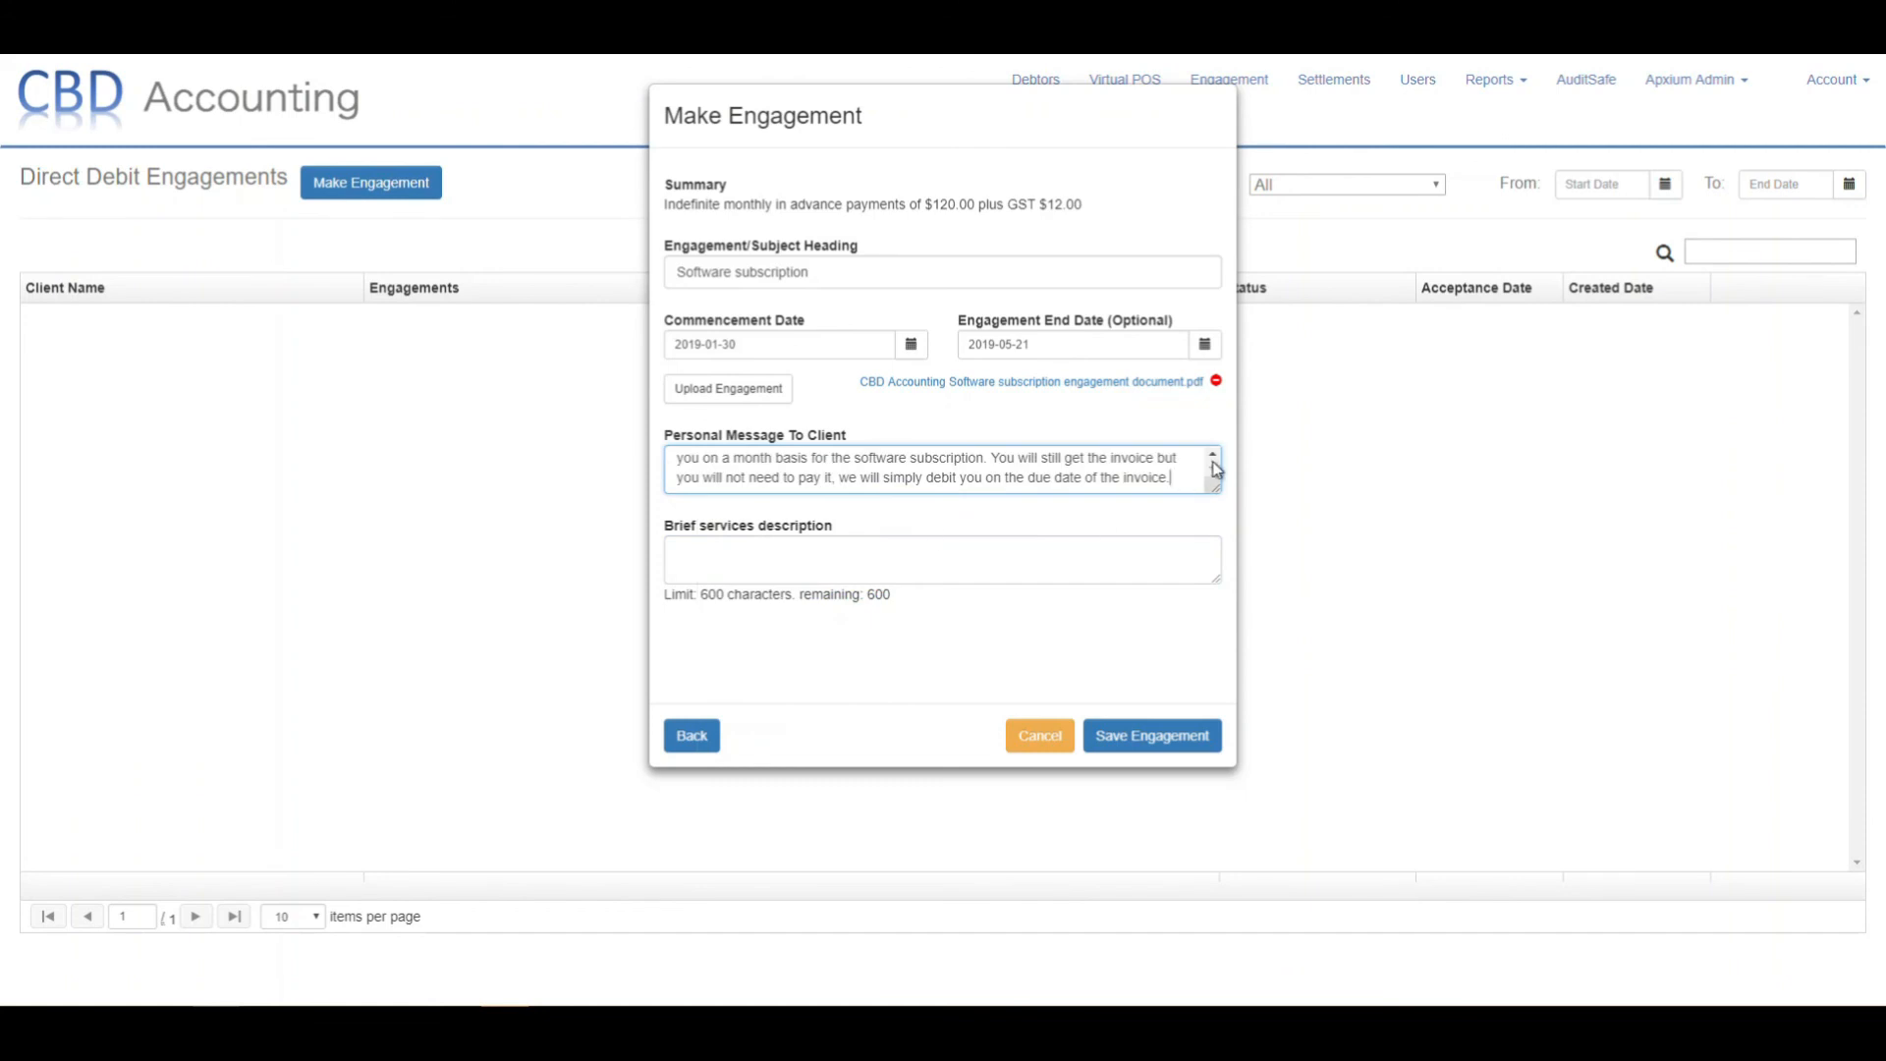
scroll(1214, 458, "up", 3)
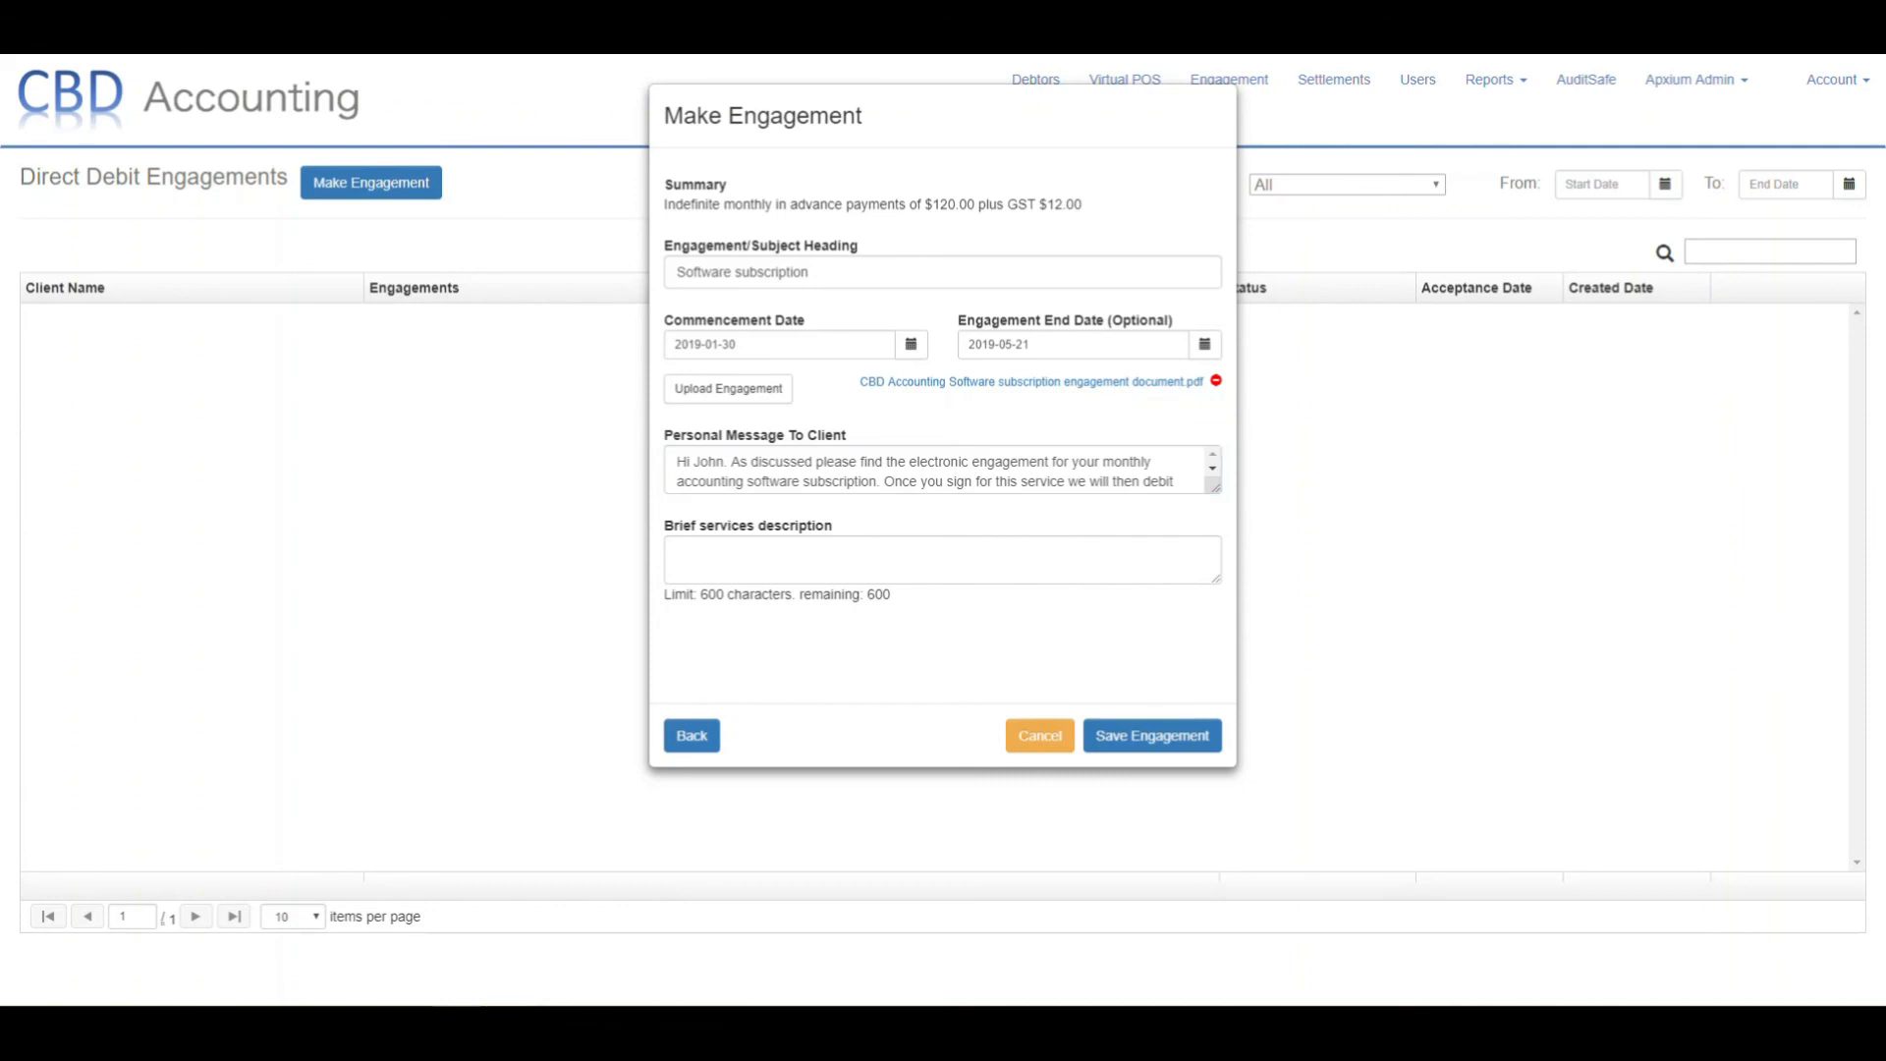
- Paste the brief services description covering the $120 +GST monthly software subscription and its direct debit approval, and save the engagement
left_click(693, 552)
right_click(692, 552)
left_click(744, 699)
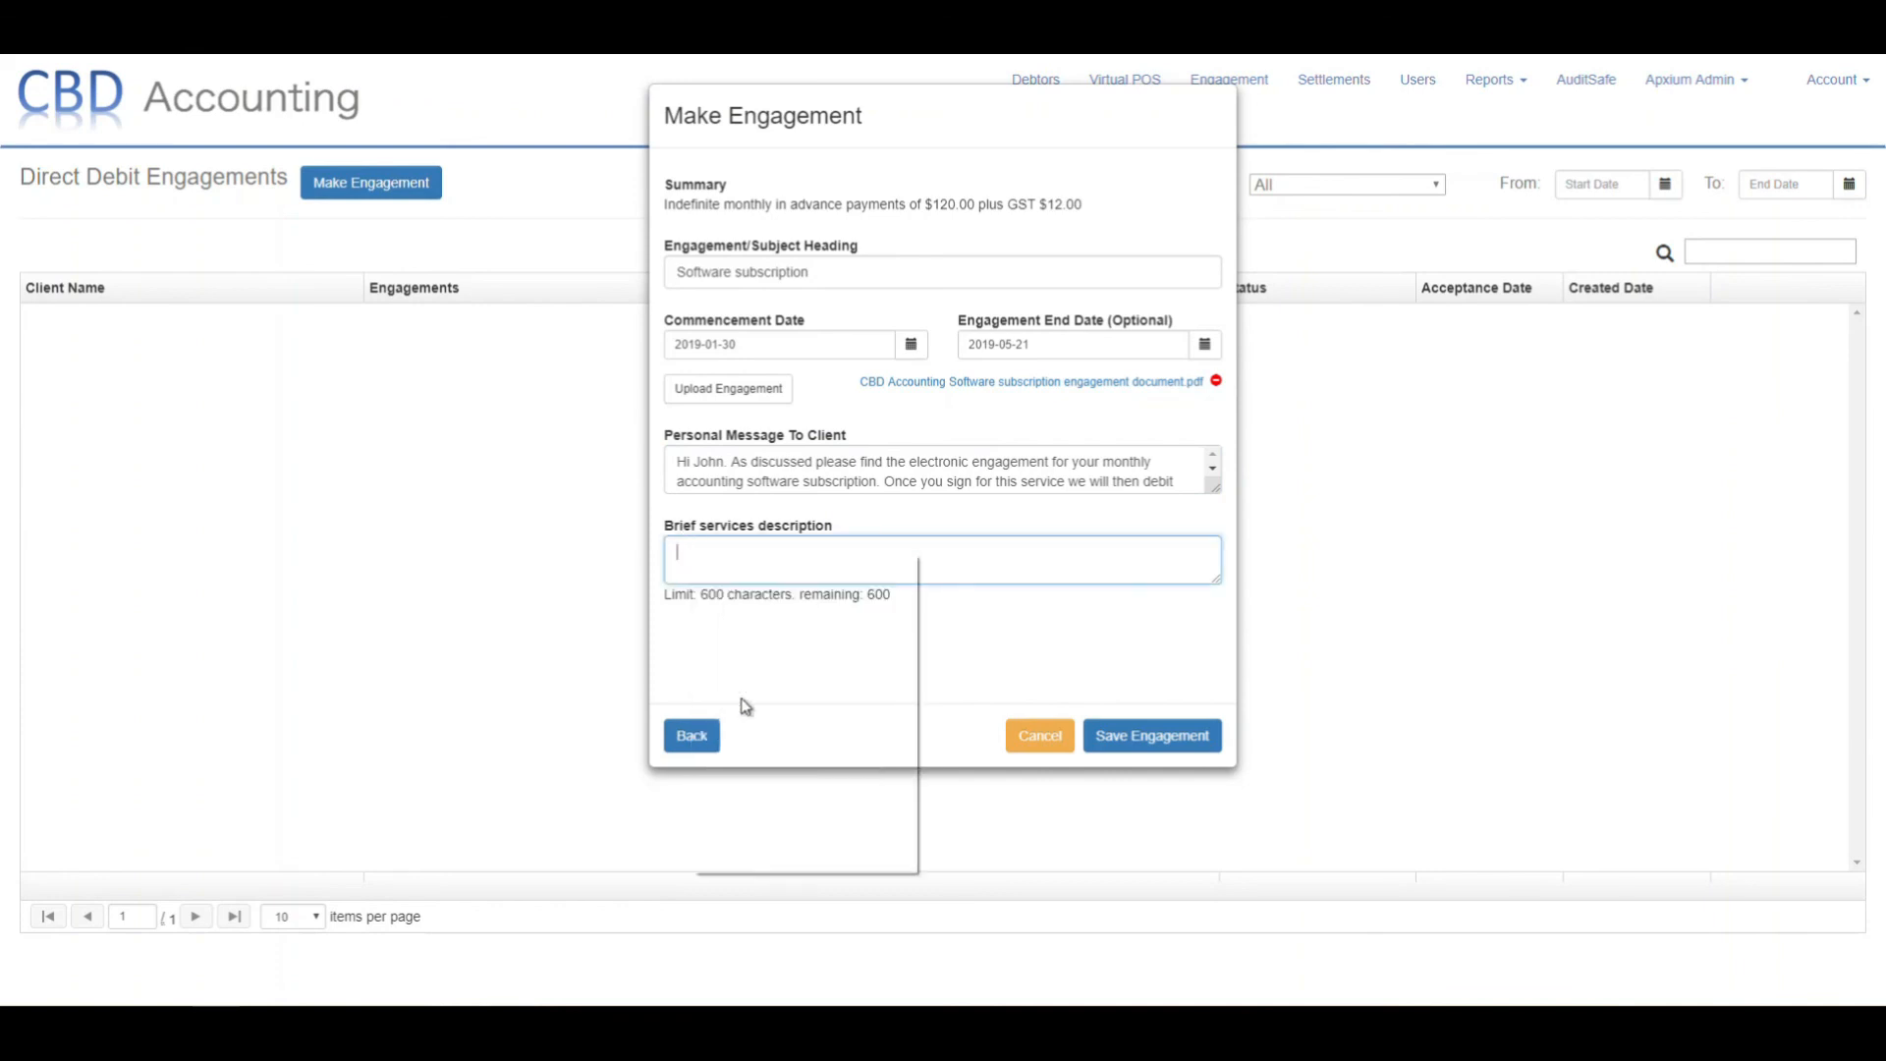
left_click(1213, 545)
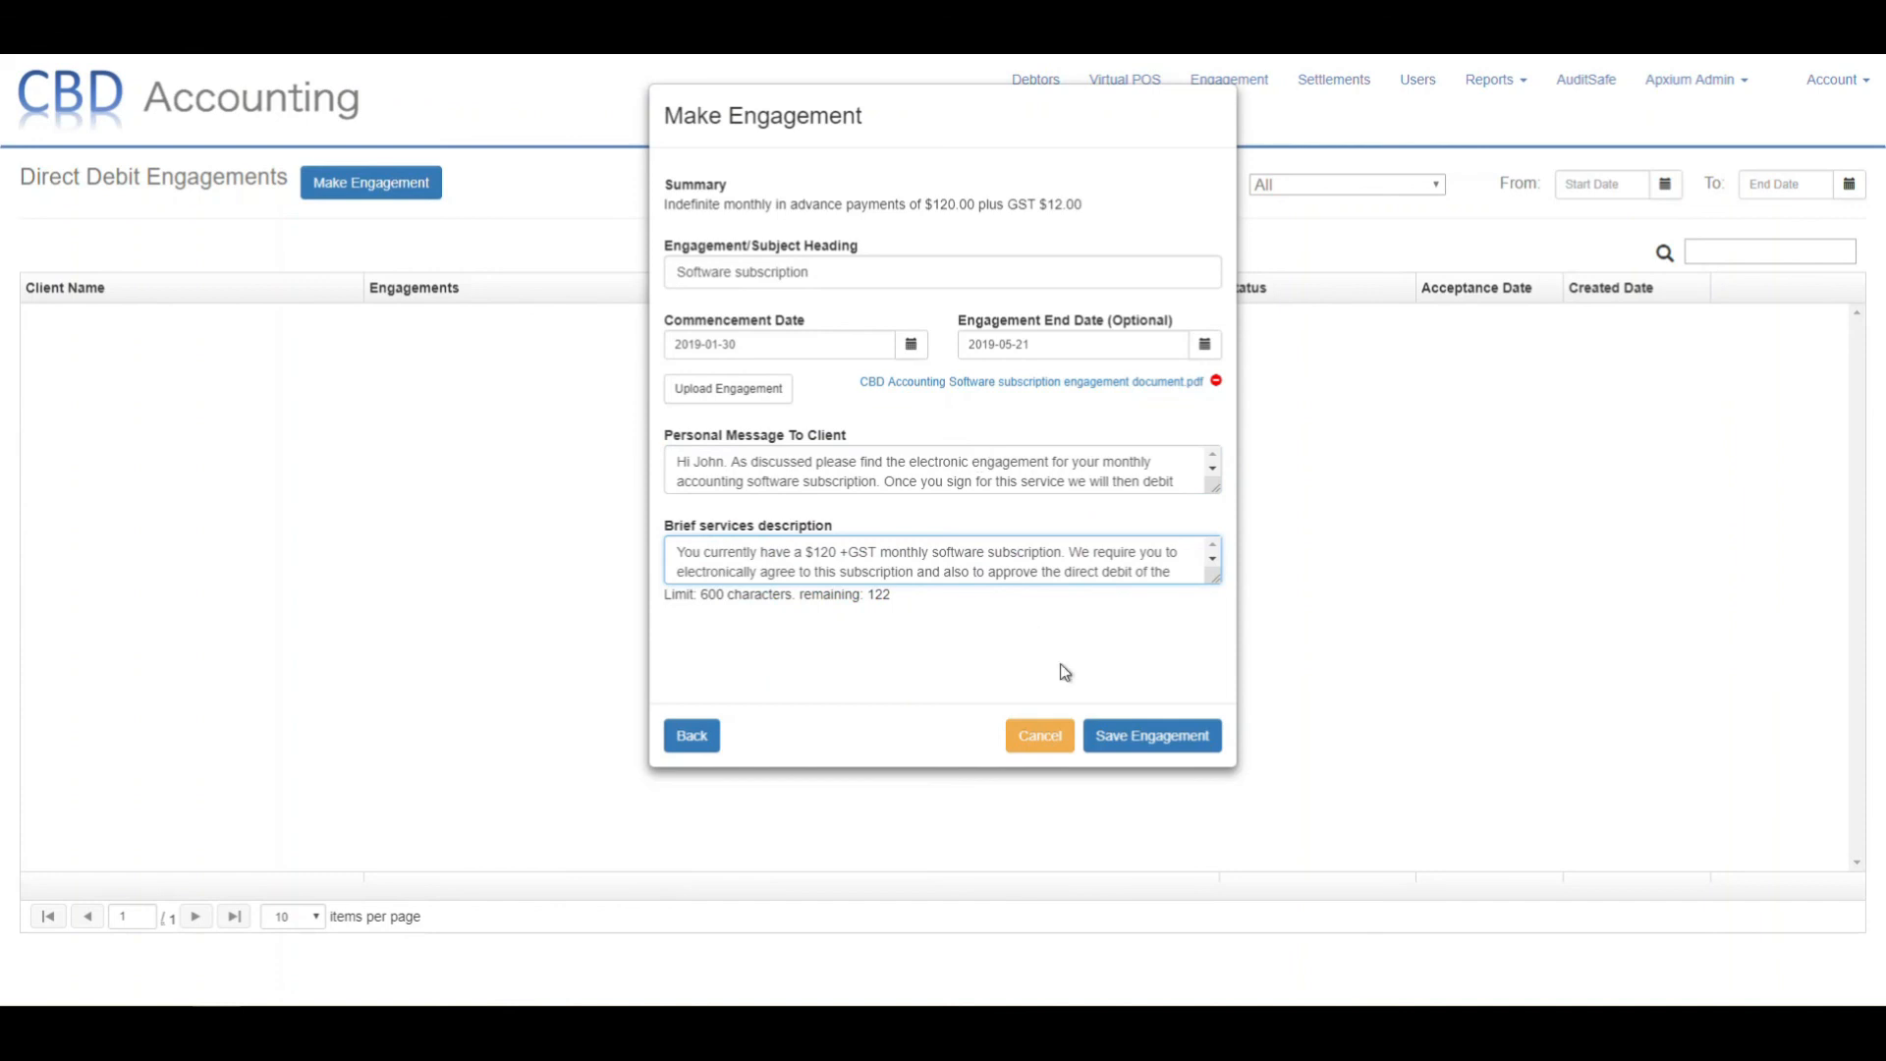
left_click(1119, 739)
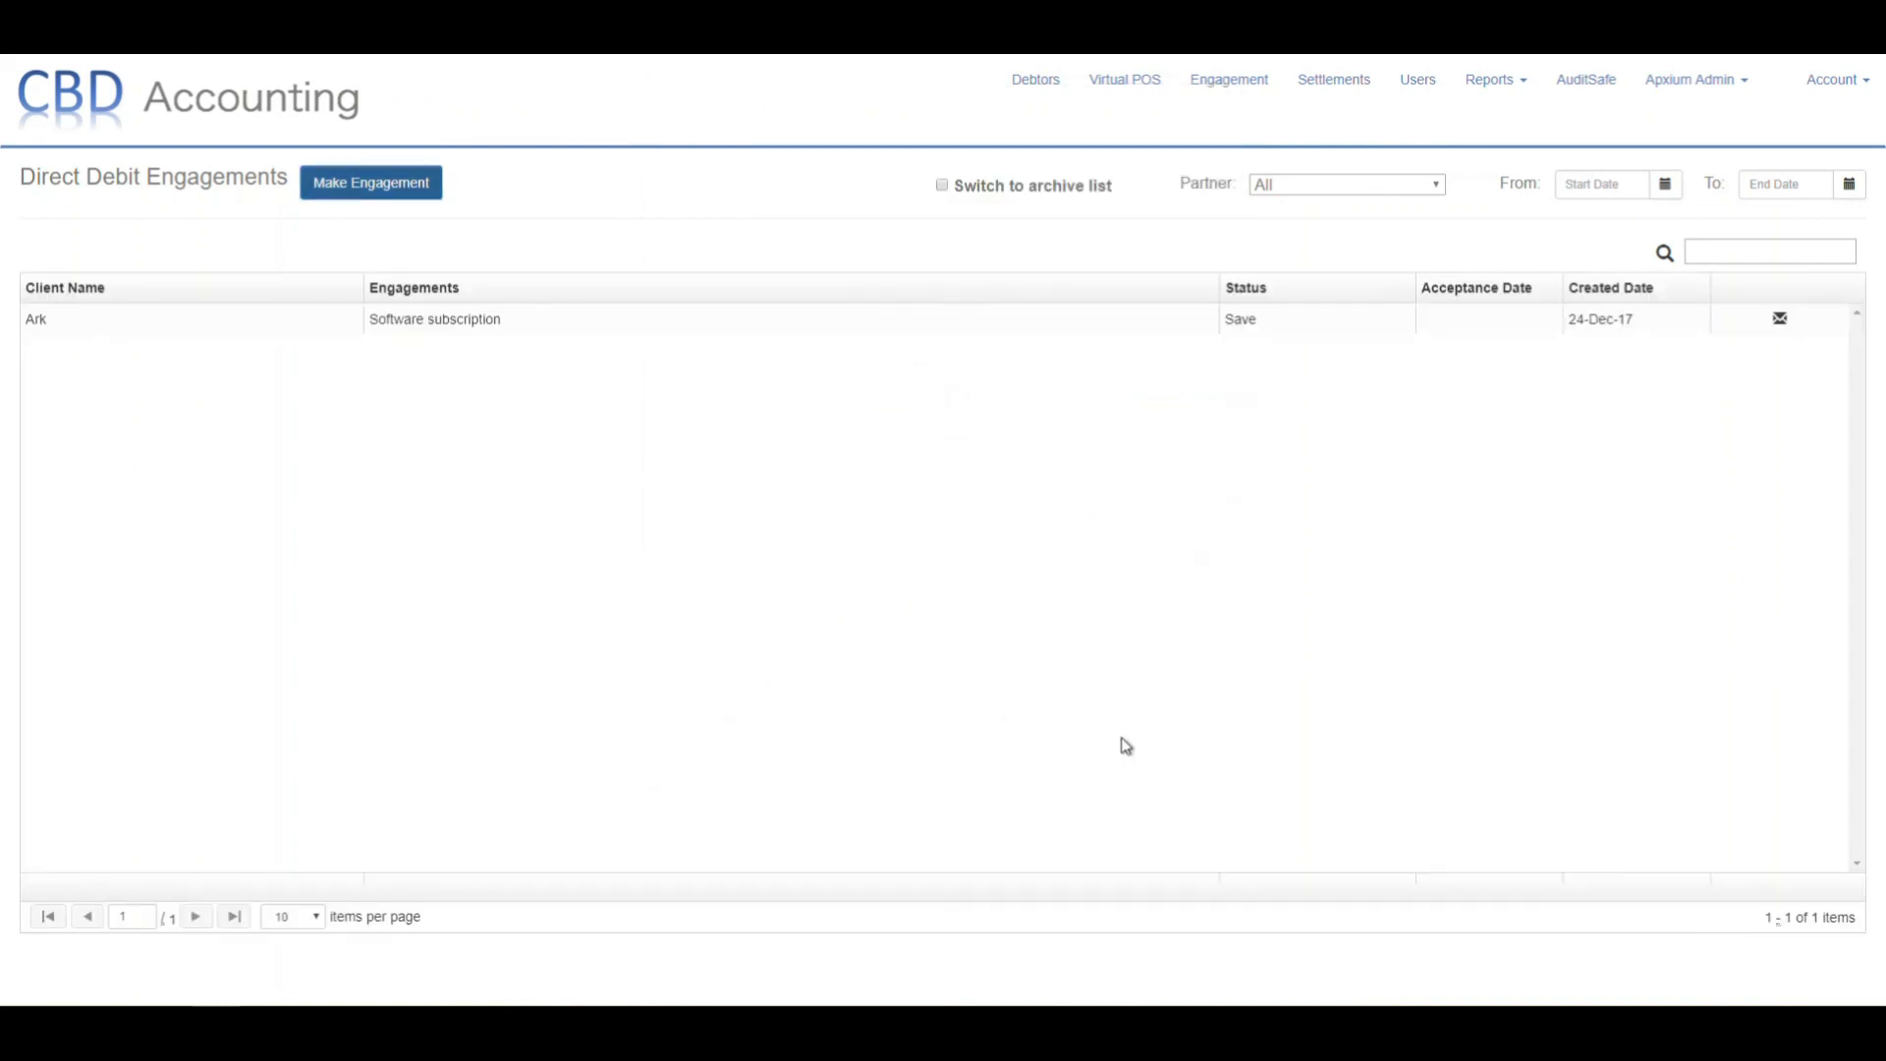